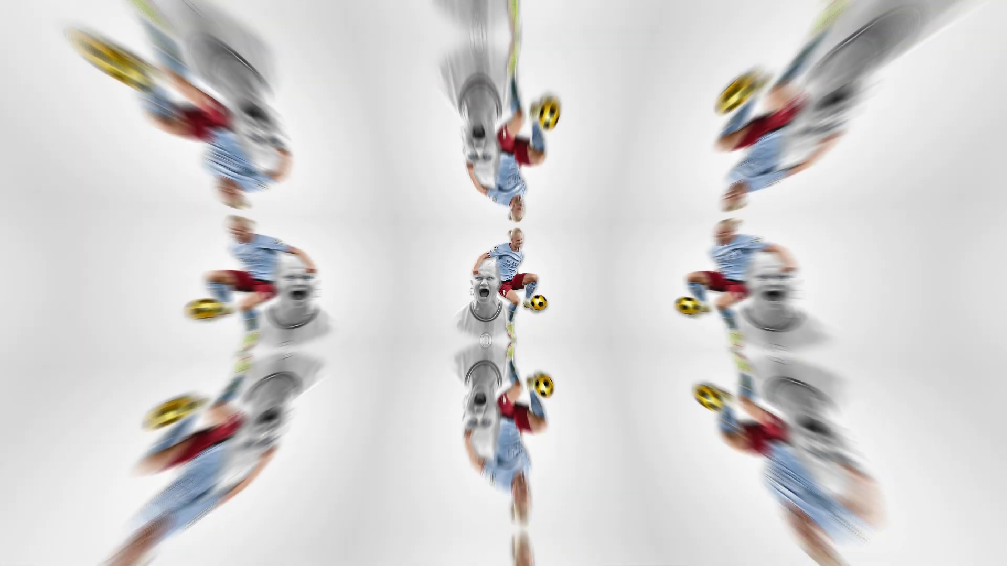
Step: Scroll through the finished poster in the photo viewer, then close it
{"action": "scroll", "coordinate": [508, 252], "scroll_direction": "up", "scroll_amount": 3}
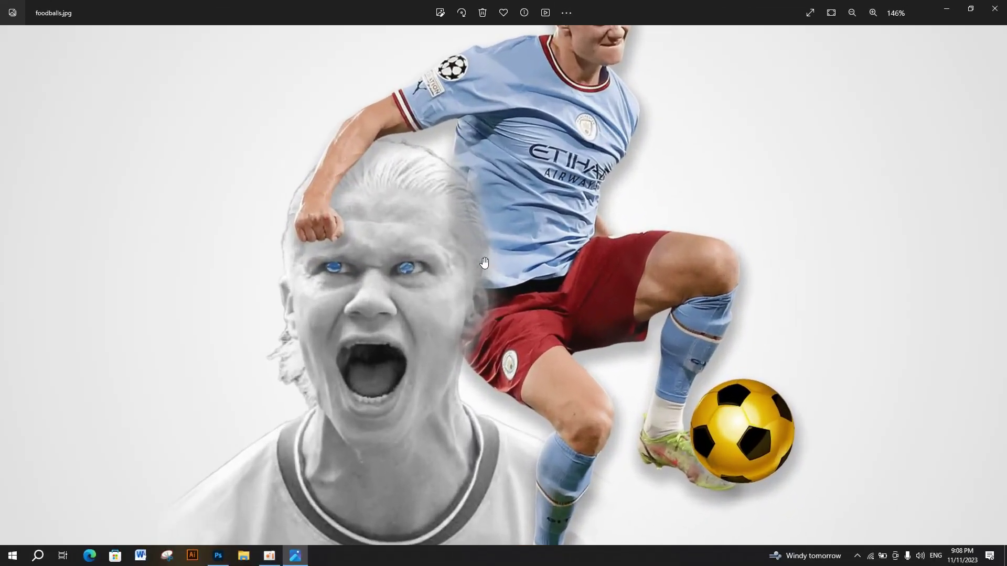
{"action": "scroll", "coordinate": [504, 278], "scroll_direction": "up", "scroll_amount": 2}
{"action": "scroll", "coordinate": [524, 325], "scroll_direction": "down", "scroll_amount": 1}
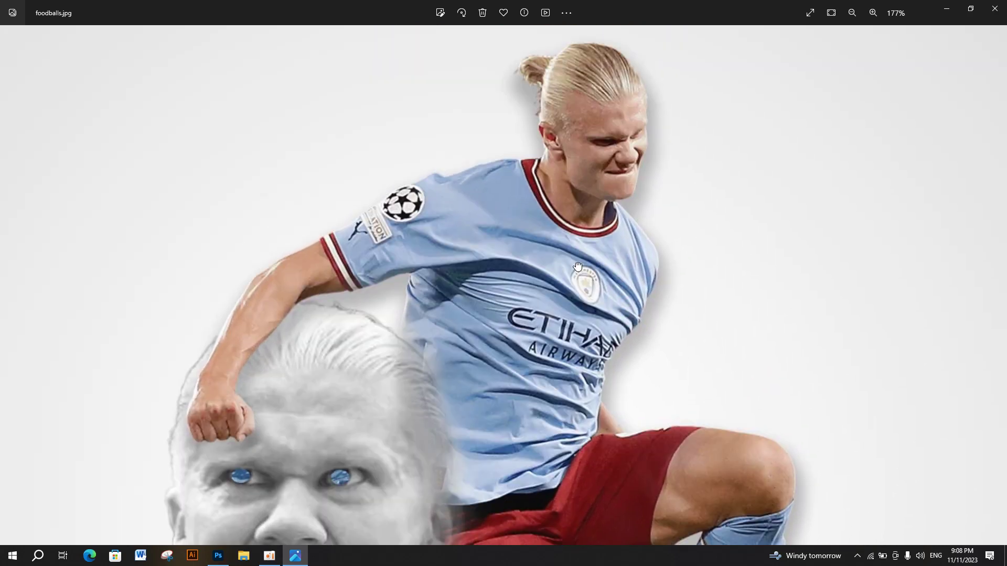
{"action": "scroll", "coordinate": [603, 394], "scroll_direction": "down", "scroll_amount": 1}
{"action": "scroll", "coordinate": [653, 428], "scroll_direction": "down", "scroll_amount": 1}
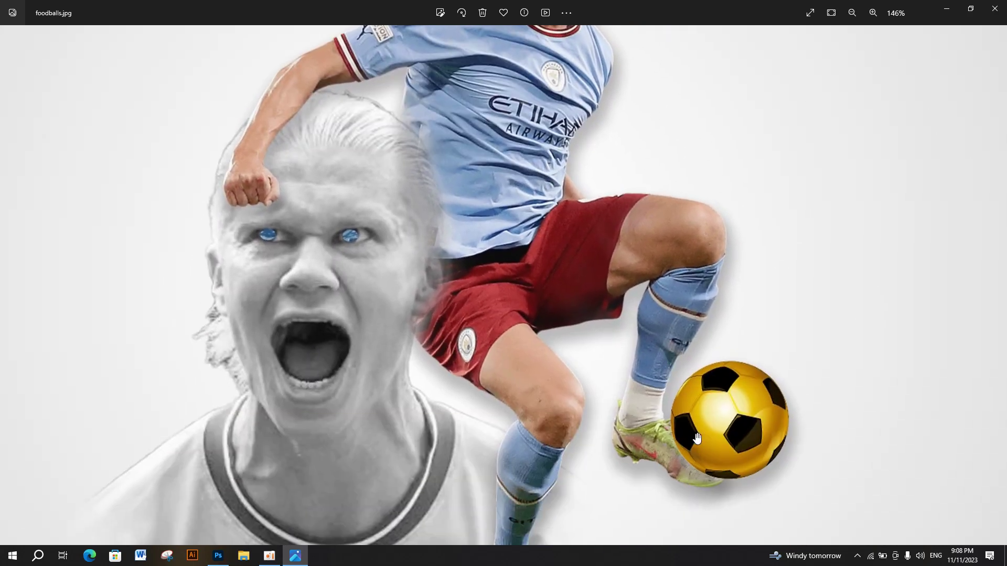
{"action": "scroll", "coordinate": [655, 414], "scroll_direction": "up", "scroll_amount": 2}
{"action": "scroll", "coordinate": [658, 401], "scroll_direction": "down", "scroll_amount": 3}
{"action": "scroll", "coordinate": [514, 254], "scroll_direction": "down", "scroll_amount": 3}
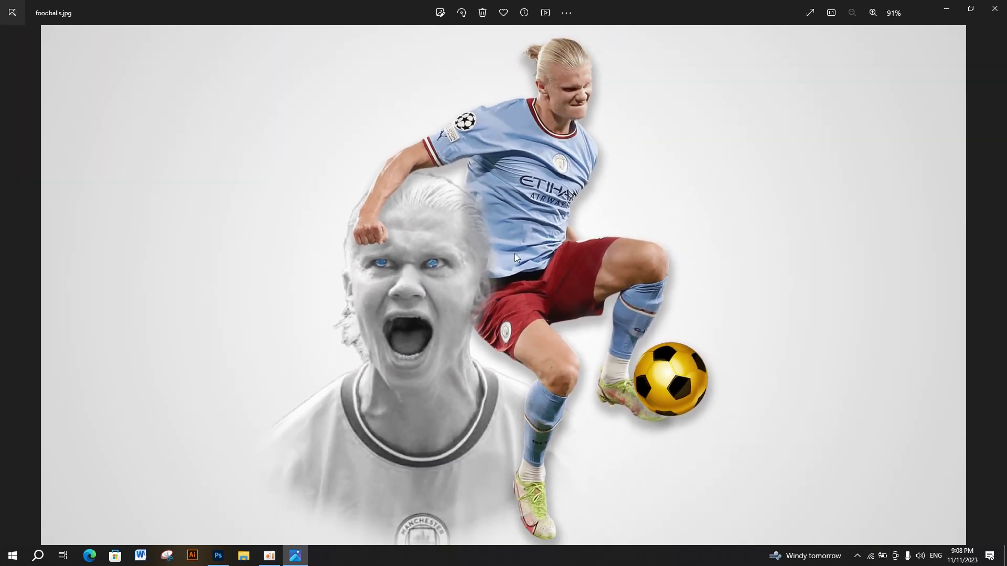
{"action": "left_click", "coordinate": [995, 8]}
Step: Refresh the desktop a few times and bring Photoshop's blank 1920×1080 canvas to the front
{"action": "right_click", "coordinate": [549, 87]}
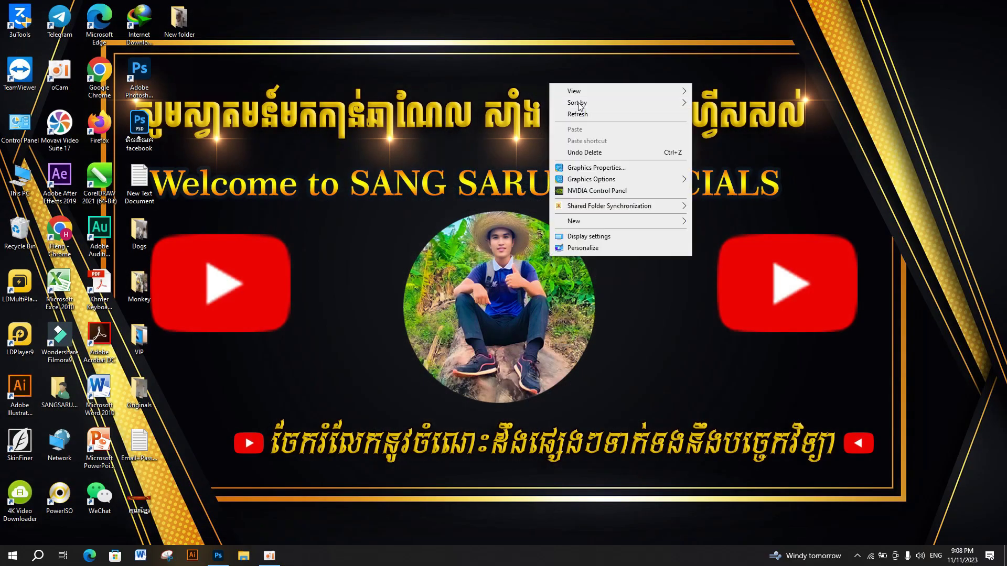
{"action": "right_click", "coordinate": [643, 8]}
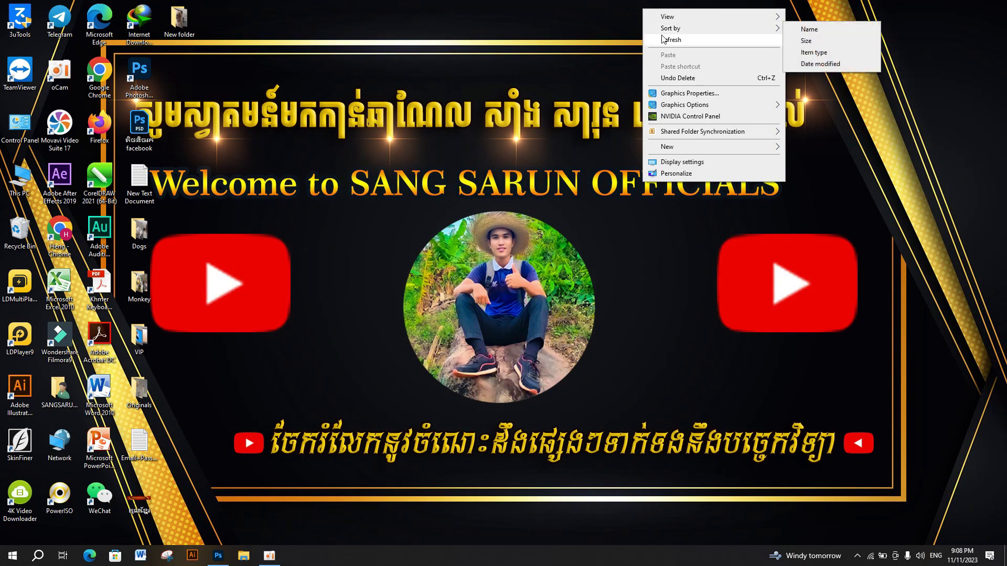
{"action": "left_click", "coordinate": [667, 40]}
{"action": "right_click", "coordinate": [632, 19]}
{"action": "left_click", "coordinate": [647, 49]}
{"action": "right_click", "coordinate": [631, 30]}
{"action": "left_click", "coordinate": [650, 66]}
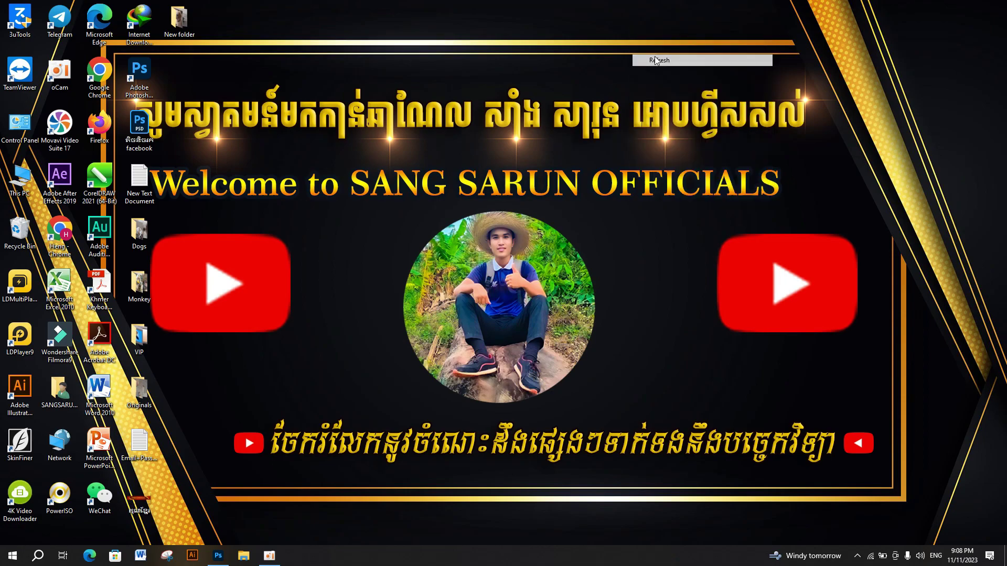
{"action": "left_click", "coordinate": [218, 556]}
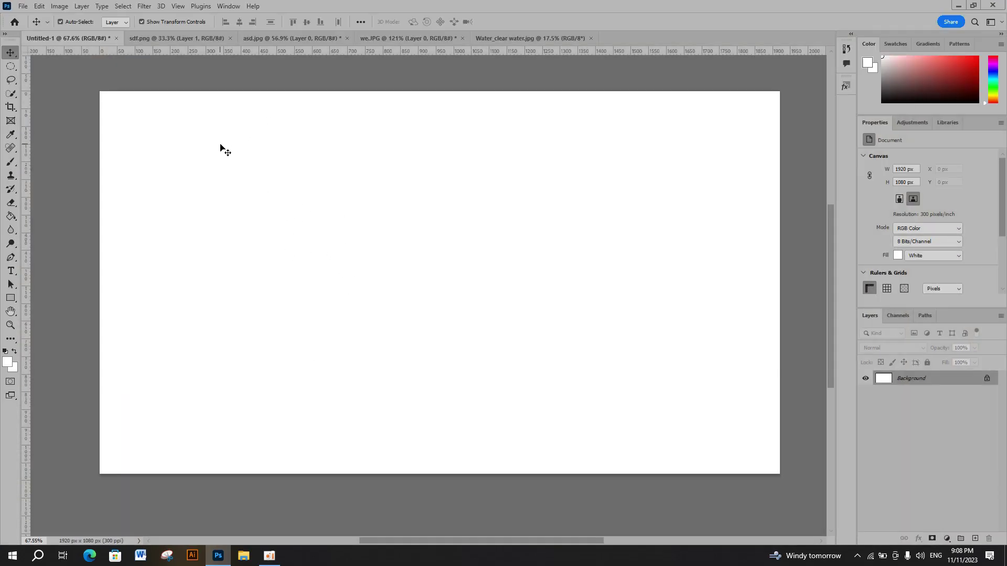
Step: Add a Gradient Fill layer starting from the Basics black-to-white preset
{"action": "left_click", "coordinate": [946, 539]}
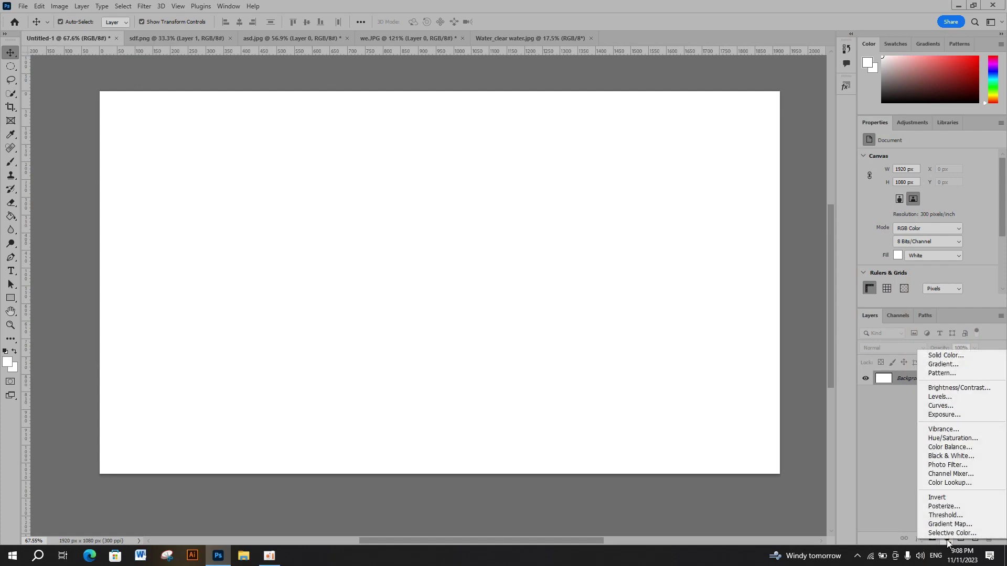
{"action": "left_click", "coordinate": [942, 365]}
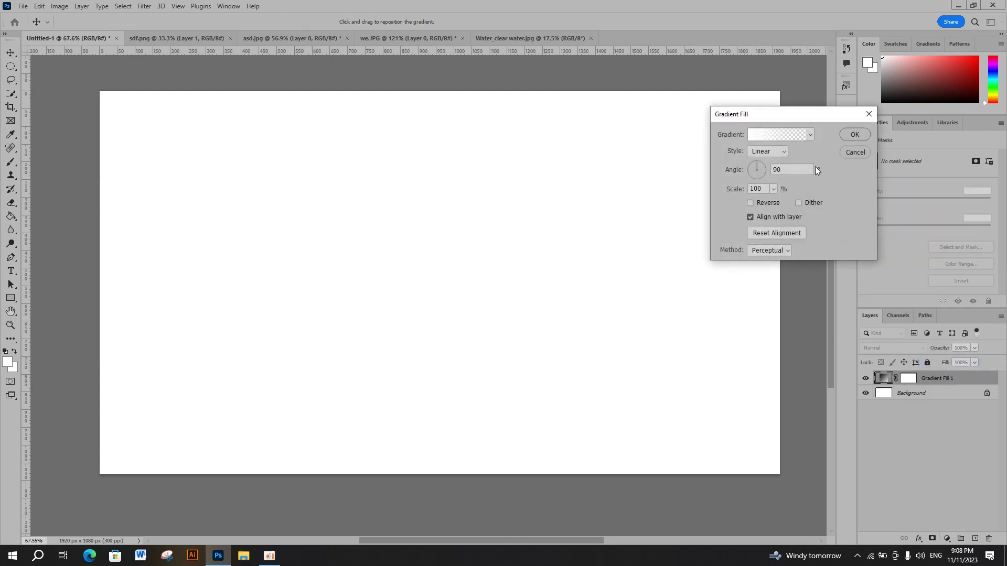
{"action": "left_click", "coordinate": [795, 137]}
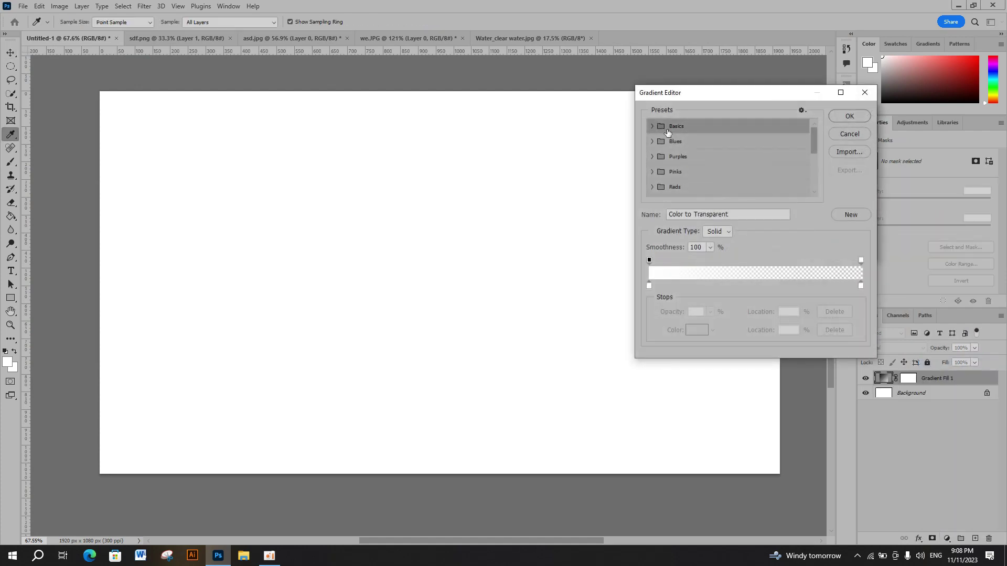
{"action": "left_click", "coordinate": [653, 126]}
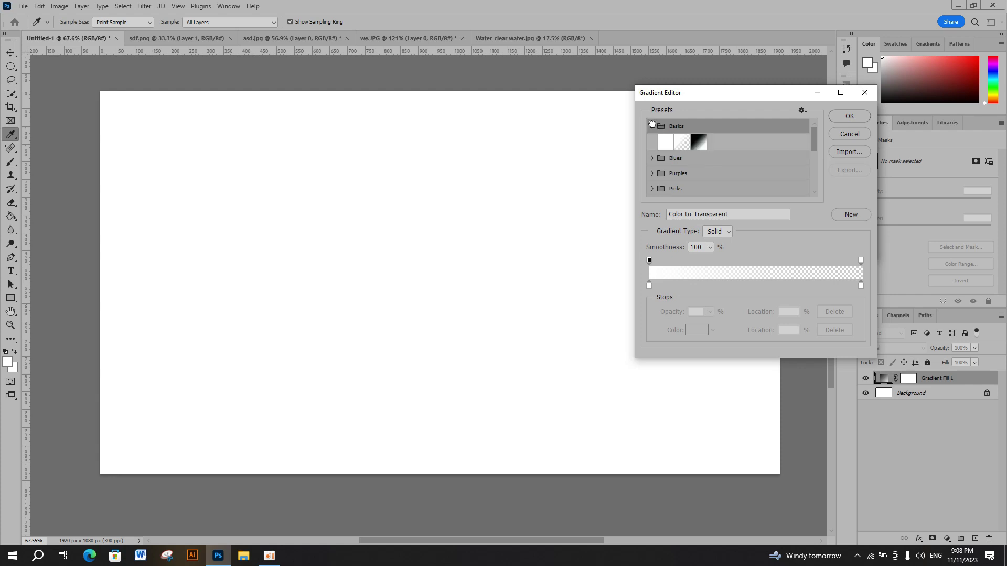
{"action": "left_click", "coordinate": [696, 143]}
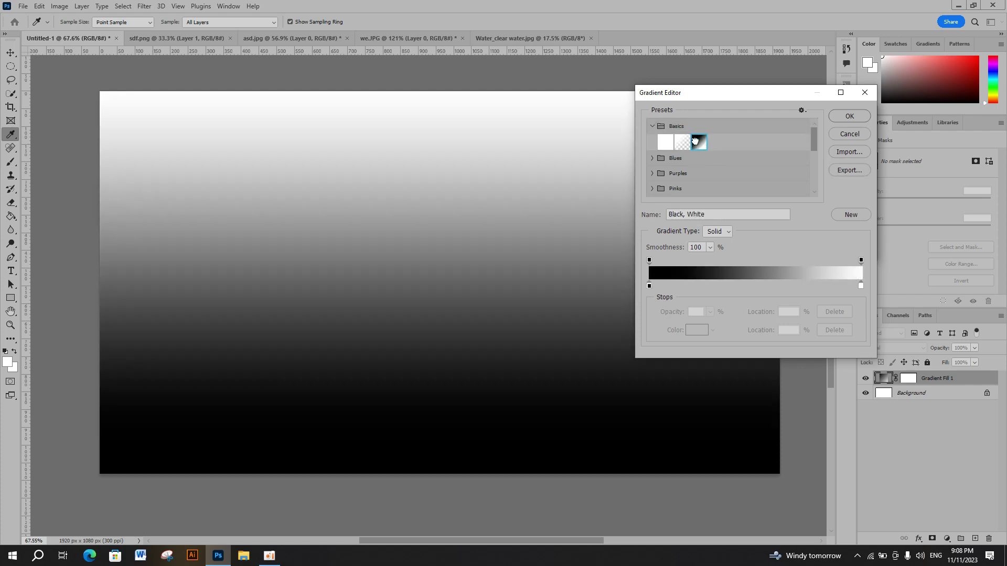
Step: Set the gradient stops to white on the left and grey #acacac on the right
{"action": "double_click", "coordinate": [650, 287]}
{"action": "left_click_drag", "start_coordinate": [168, 172], "coordinate": [93, 131]}
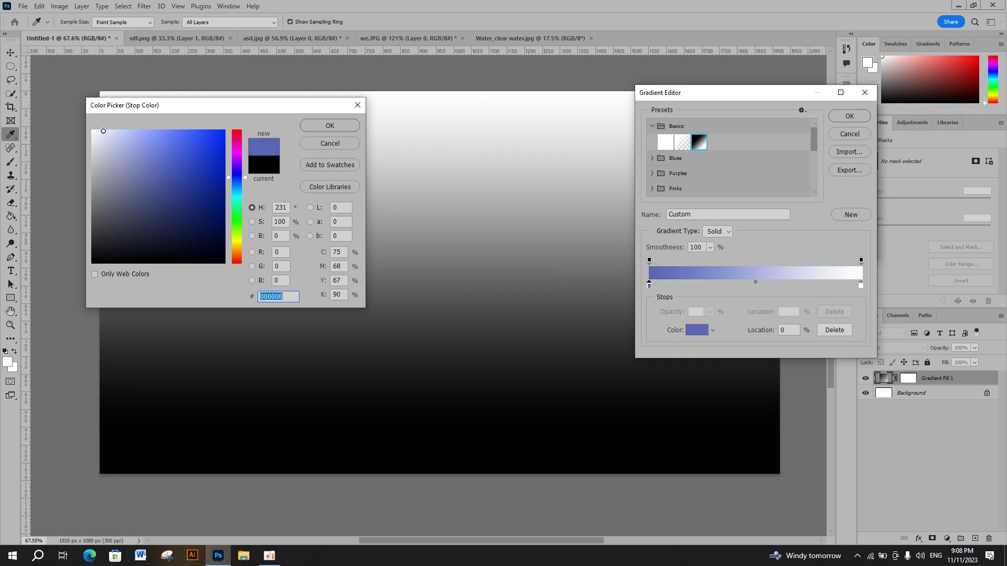
{"action": "left_click", "coordinate": [330, 125]}
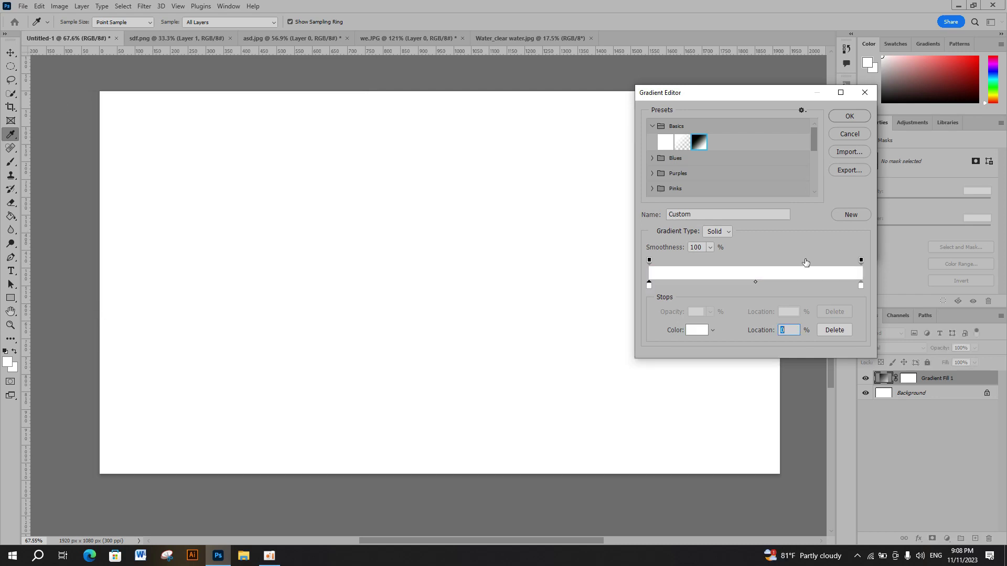
{"action": "double_click", "coordinate": [861, 285]}
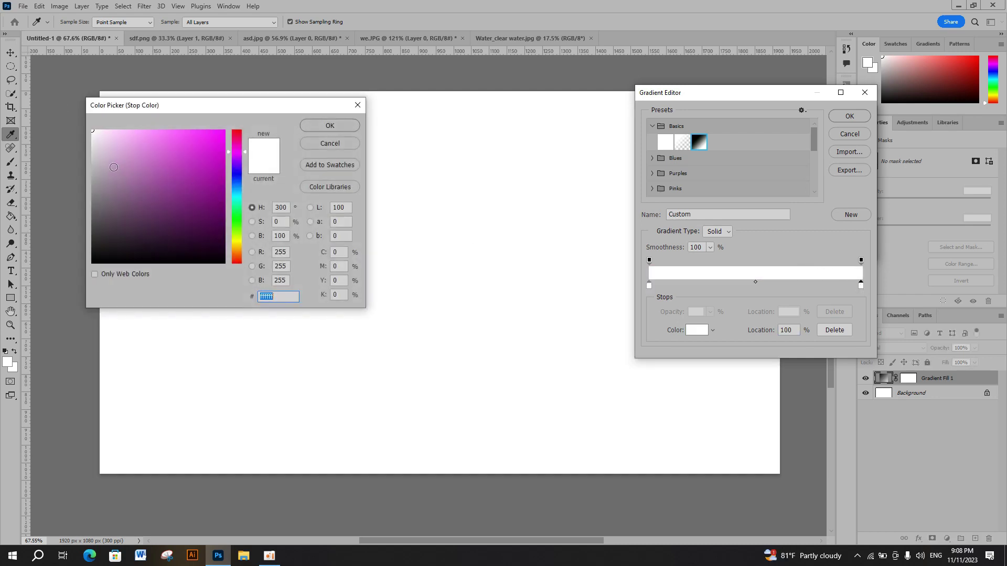
{"action": "left_click_drag", "start_coordinate": [114, 167], "coordinate": [90, 170]}
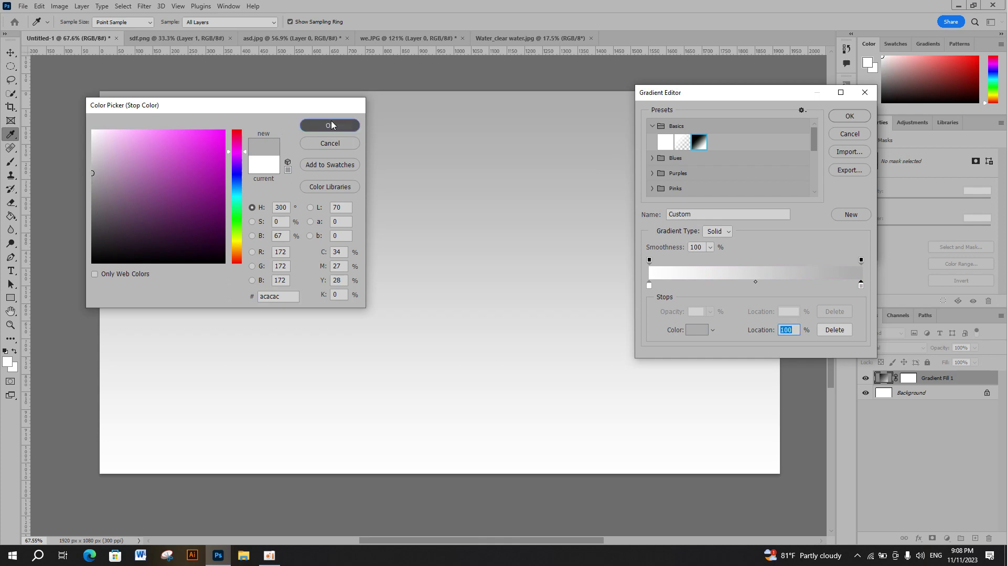
{"action": "left_click", "coordinate": [330, 126]}
{"action": "left_click", "coordinate": [849, 116]}
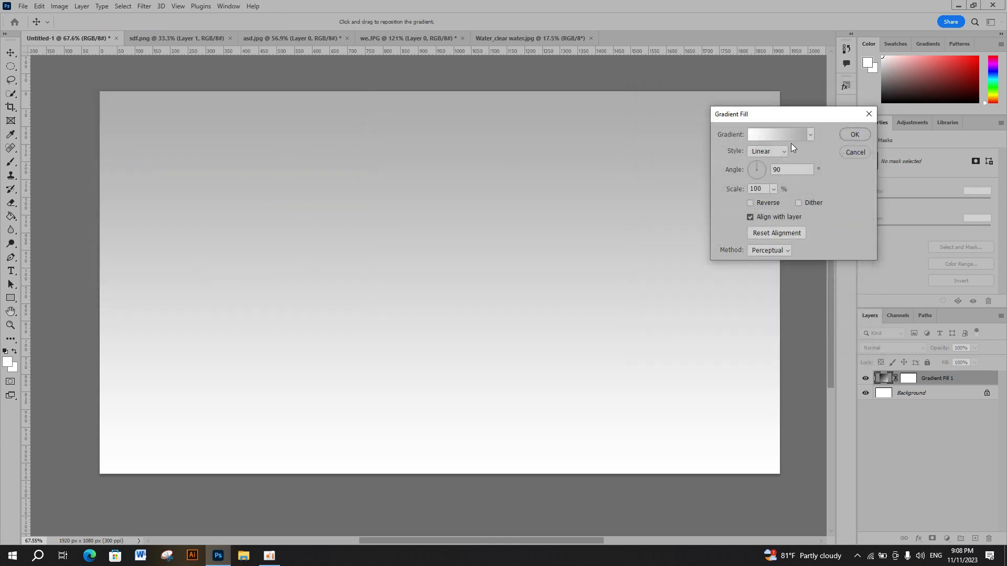
Step: Make the gradient Radial at about 134.42° and apply the fill
{"action": "left_click", "coordinate": [770, 151]}
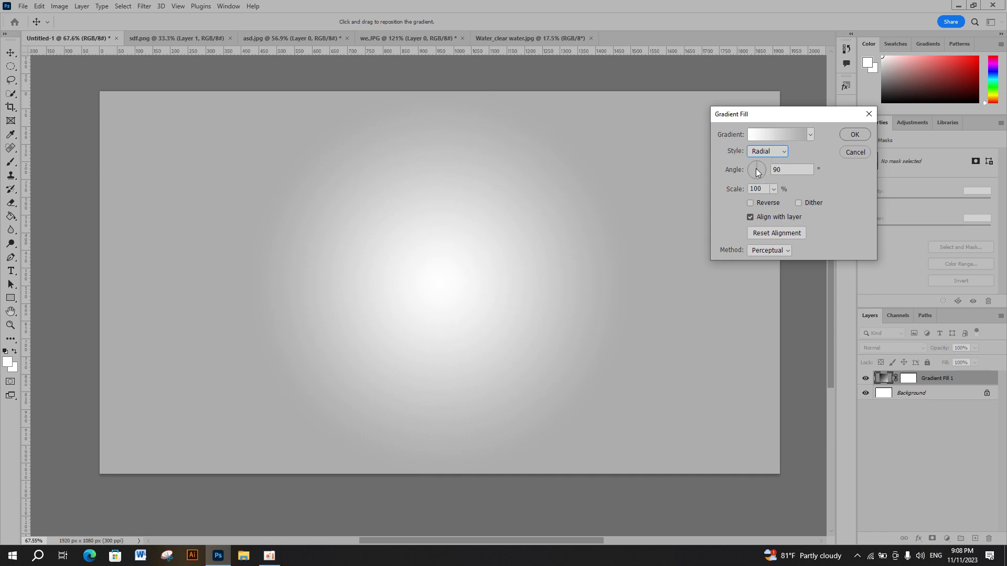
{"action": "left_click", "coordinate": [755, 169]}
{"action": "left_click", "coordinate": [753, 171]}
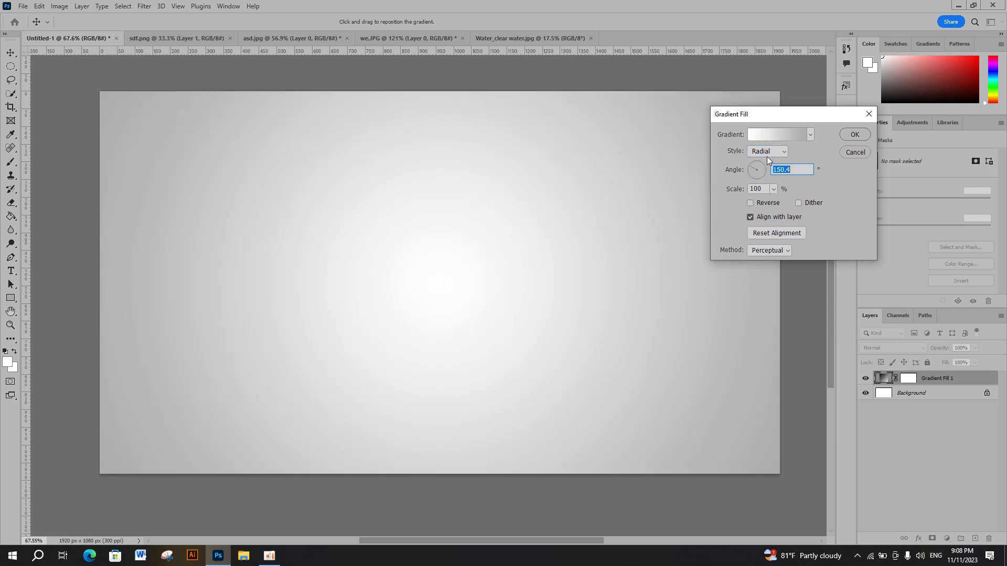
{"action": "left_click", "coordinate": [753, 168]}
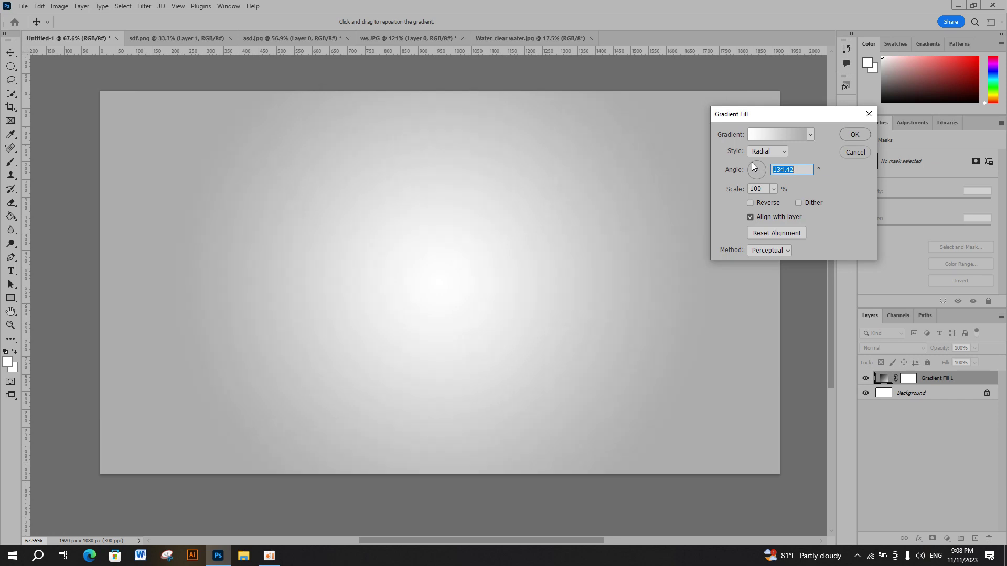
{"action": "left_click", "coordinate": [853, 135]}
Step: Drag the footballer cutout from sdf.png into the Untitled-1 poster
{"action": "scroll", "coordinate": [408, 189], "scroll_direction": "up", "scroll_amount": 1}
{"action": "scroll", "coordinate": [409, 189], "scroll_direction": "up", "scroll_amount": 1}
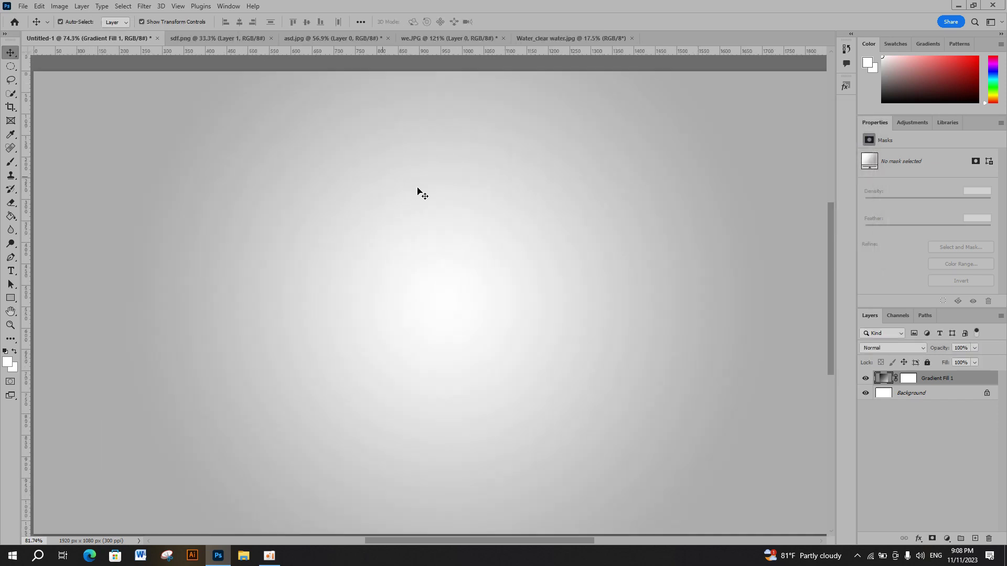
{"action": "scroll", "coordinate": [418, 189], "scroll_direction": "down", "scroll_amount": 1}
{"action": "left_click_drag", "start_coordinate": [359, 195], "coordinate": [351, 197]}
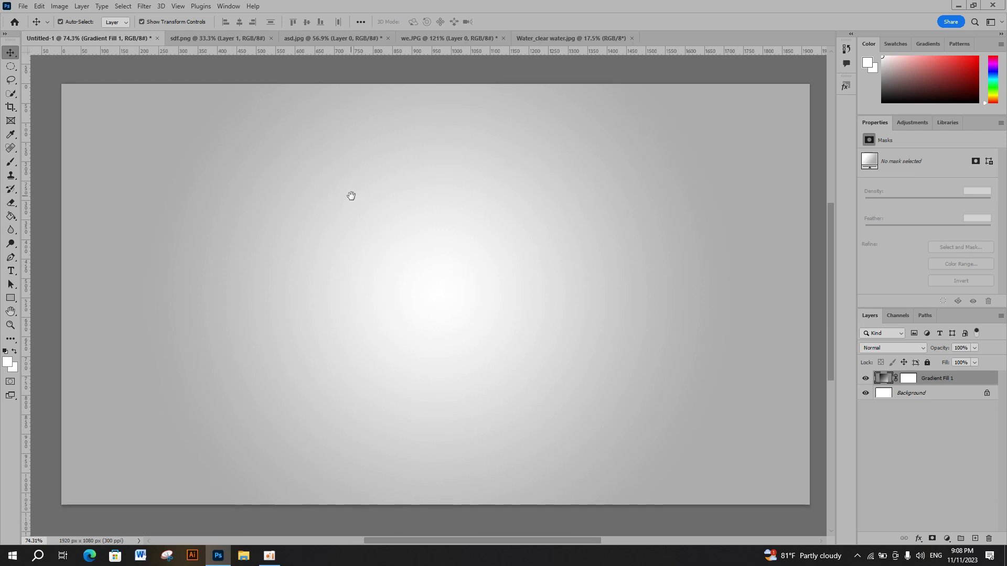
{"action": "left_click", "coordinate": [208, 41]}
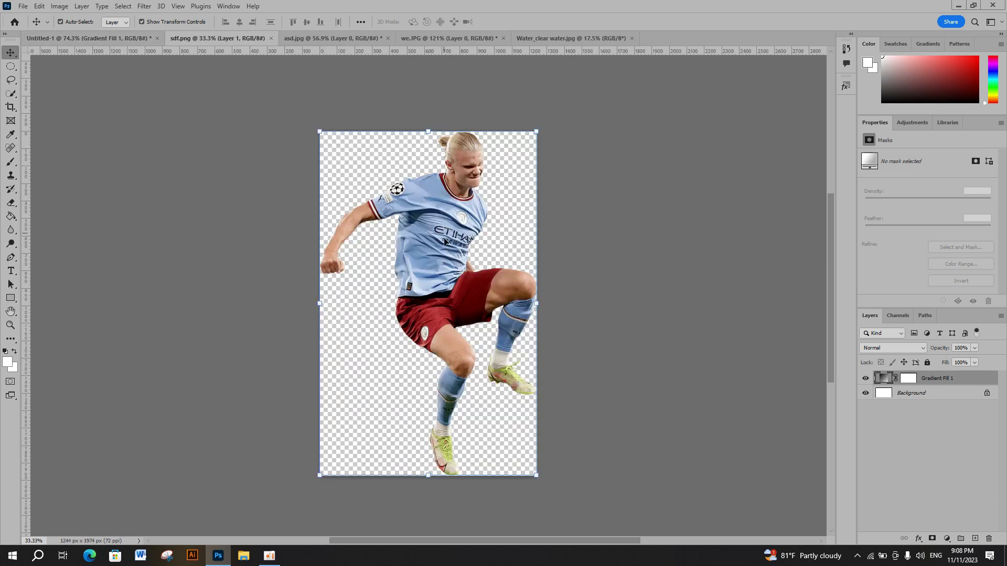
{"action": "left_click_drag", "start_coordinate": [444, 241], "coordinate": [397, 206]}
Step: Scale the player down so he fits the canvas
{"action": "scroll", "coordinate": [394, 194], "scroll_direction": "down", "scroll_amount": 2}
{"action": "scroll", "coordinate": [391, 186], "scroll_direction": "down", "scroll_amount": 3}
{"action": "scroll", "coordinate": [388, 182], "scroll_direction": "down", "scroll_amount": 2}
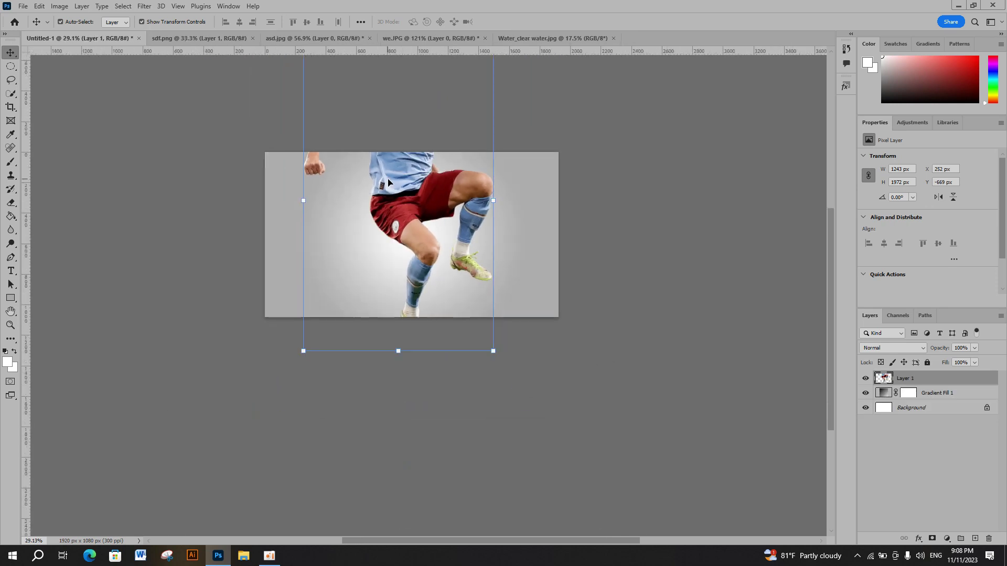
{"action": "scroll", "coordinate": [411, 163], "scroll_direction": "up", "scroll_amount": 3}
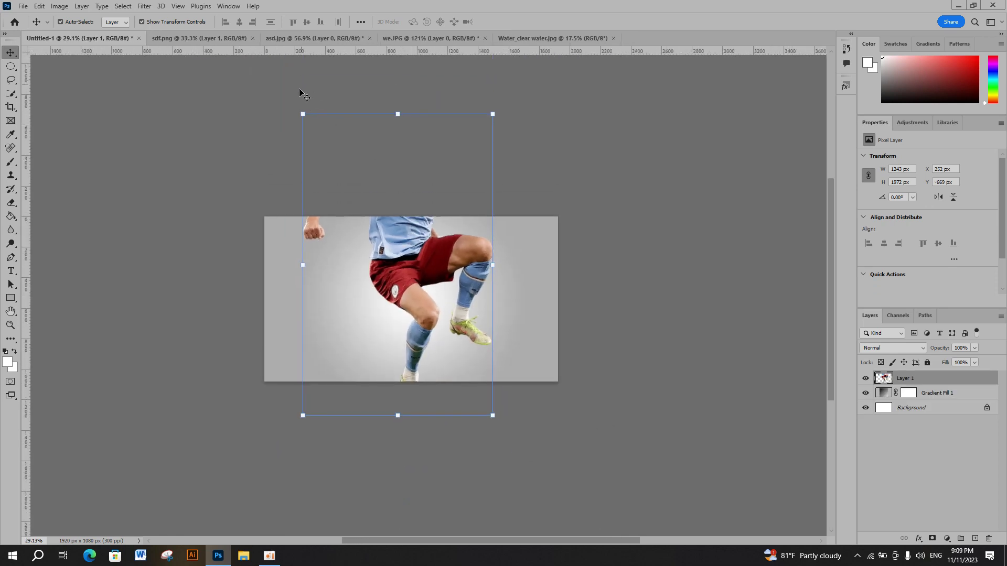
{"action": "left_click_drag", "start_coordinate": [302, 113], "coordinate": [393, 226]}
{"action": "scroll", "coordinate": [420, 283], "scroll_direction": "up", "scroll_amount": 1}
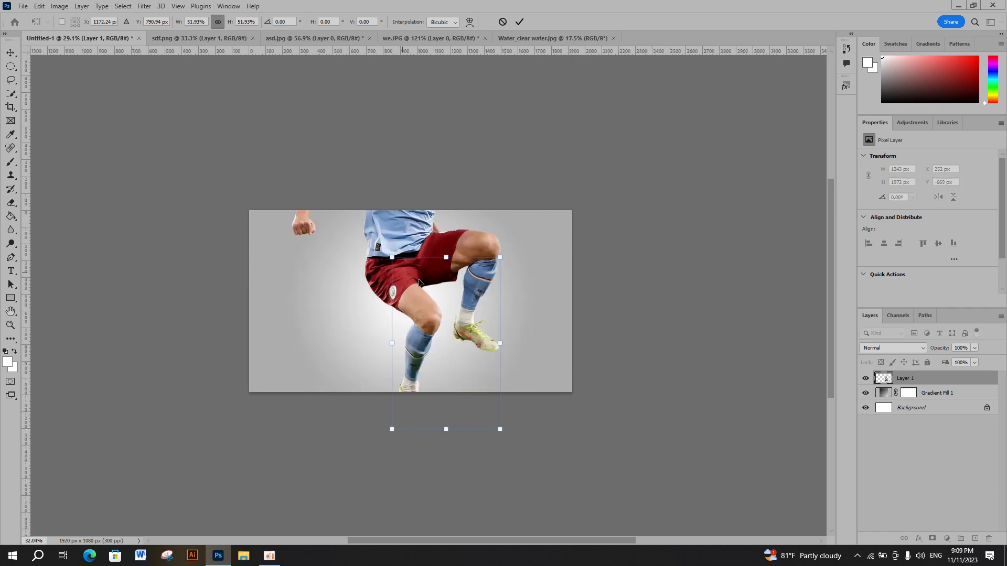
{"action": "scroll", "coordinate": [419, 283], "scroll_direction": "up", "scroll_amount": 2}
{"action": "scroll", "coordinate": [421, 283], "scroll_direction": "up", "scroll_amount": 1}
Step: Move the player to the canvas centre and commit the transform
{"action": "left_click_drag", "start_coordinate": [477, 319], "coordinate": [391, 246]}
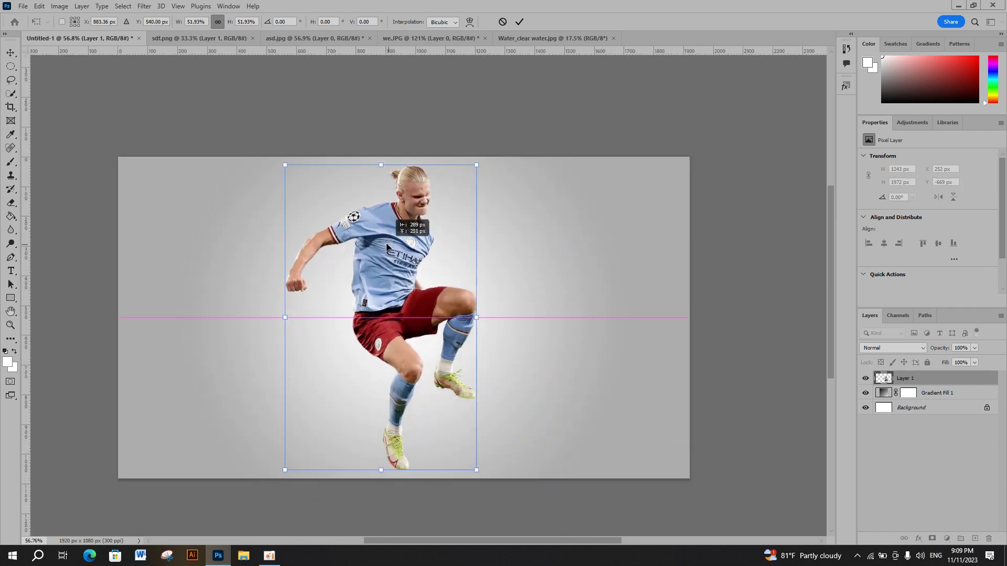
{"action": "scroll", "coordinate": [417, 329], "scroll_direction": "up", "scroll_amount": 1}
{"action": "scroll", "coordinate": [417, 329], "scroll_direction": "up", "scroll_amount": 1}
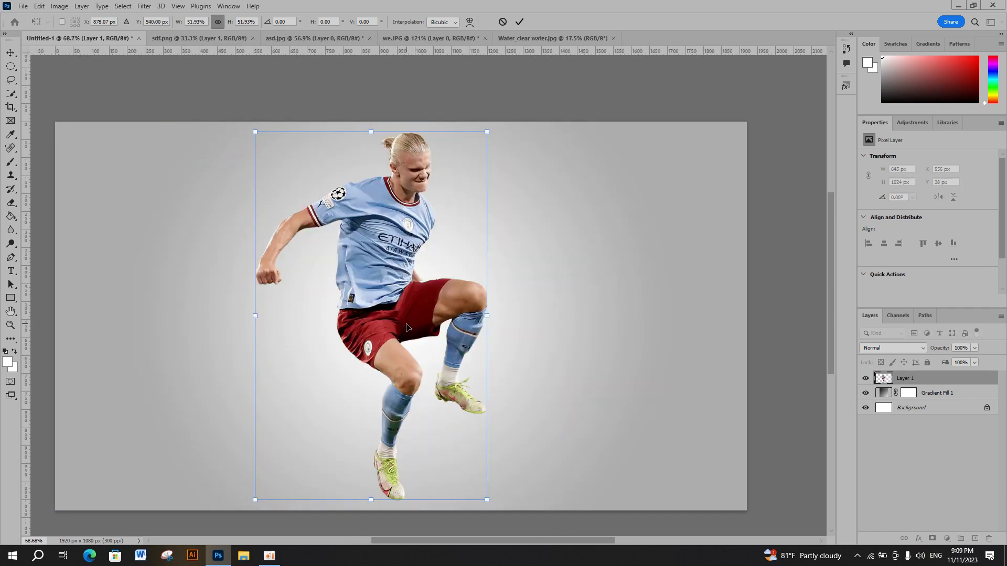
{"action": "left_click_drag", "start_coordinate": [407, 327], "coordinate": [399, 328]}
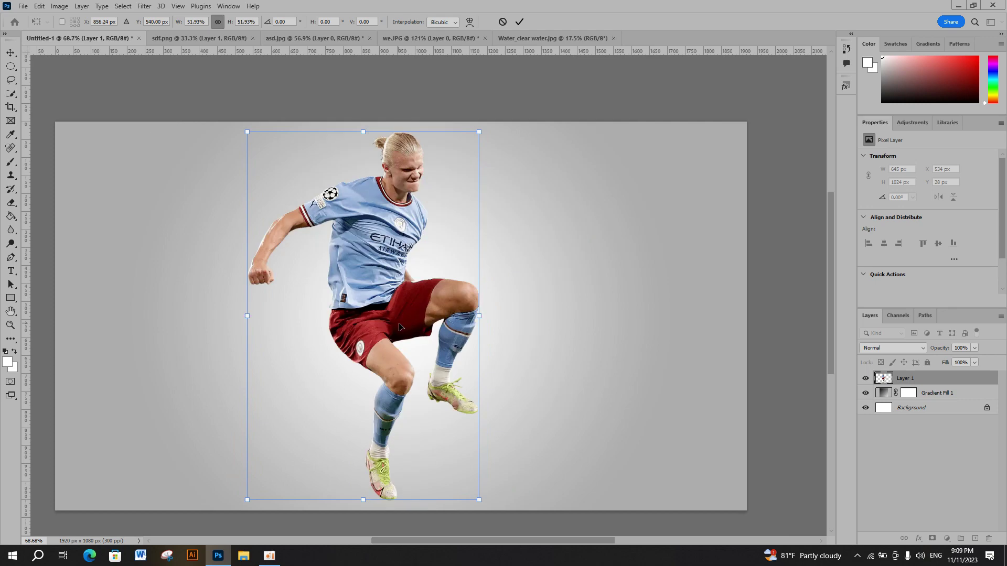
{"action": "key", "text": "Return"}
{"action": "left_click", "coordinate": [578, 273]}
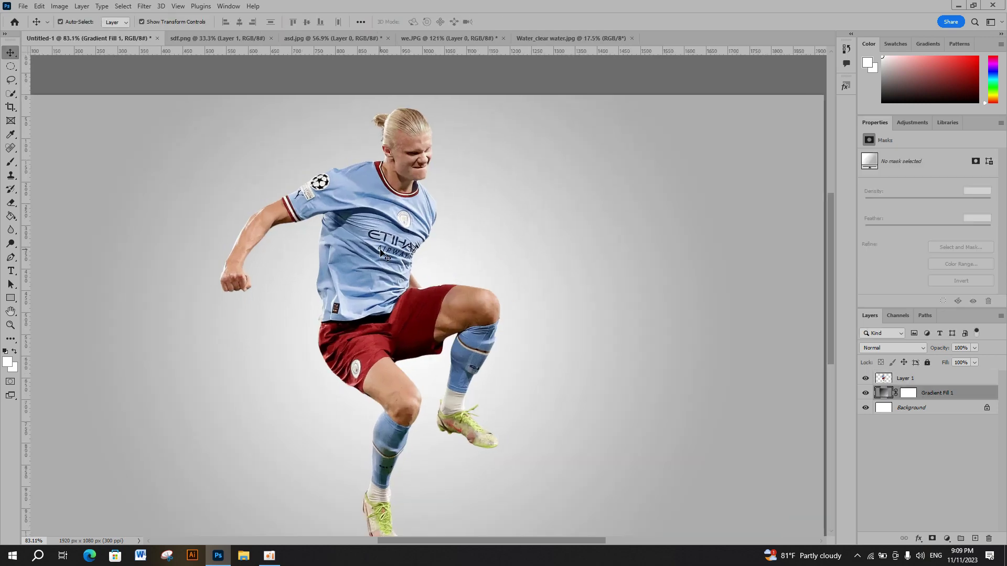
{"action": "scroll", "coordinate": [384, 263], "scroll_direction": "up", "scroll_amount": 1}
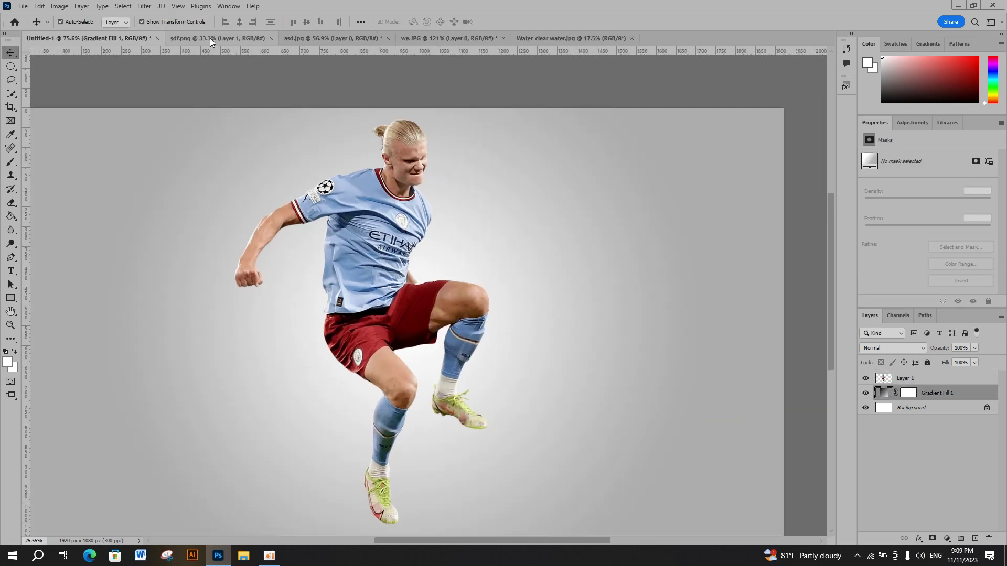
Step: Bring the golden football from asd.jpg into the poster, layered above the player
{"action": "left_click", "coordinate": [335, 35]}
{"action": "left_click_drag", "start_coordinate": [347, 229], "coordinate": [313, 161]}
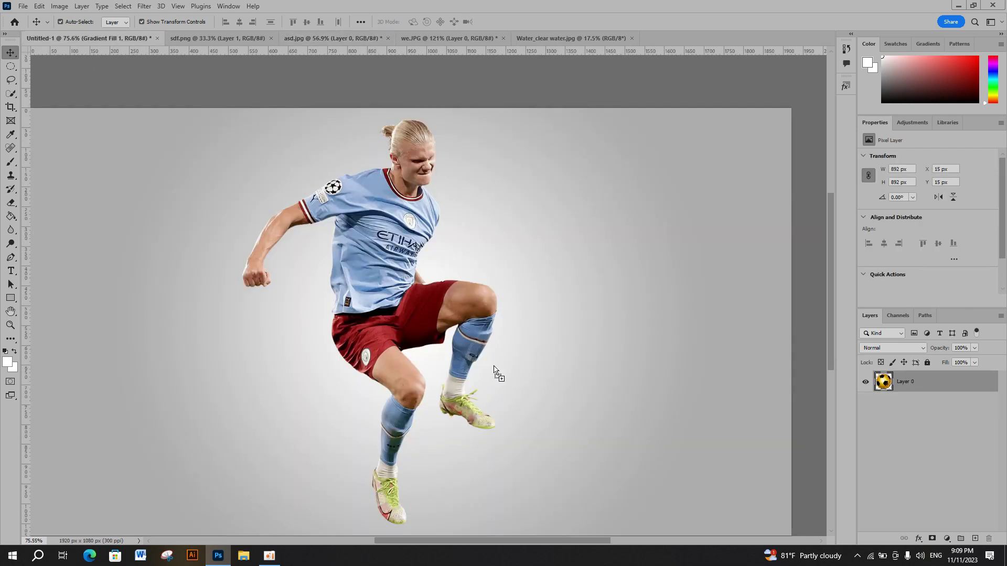
{"action": "left_click_drag", "start_coordinate": [494, 369], "coordinate": [491, 369]}
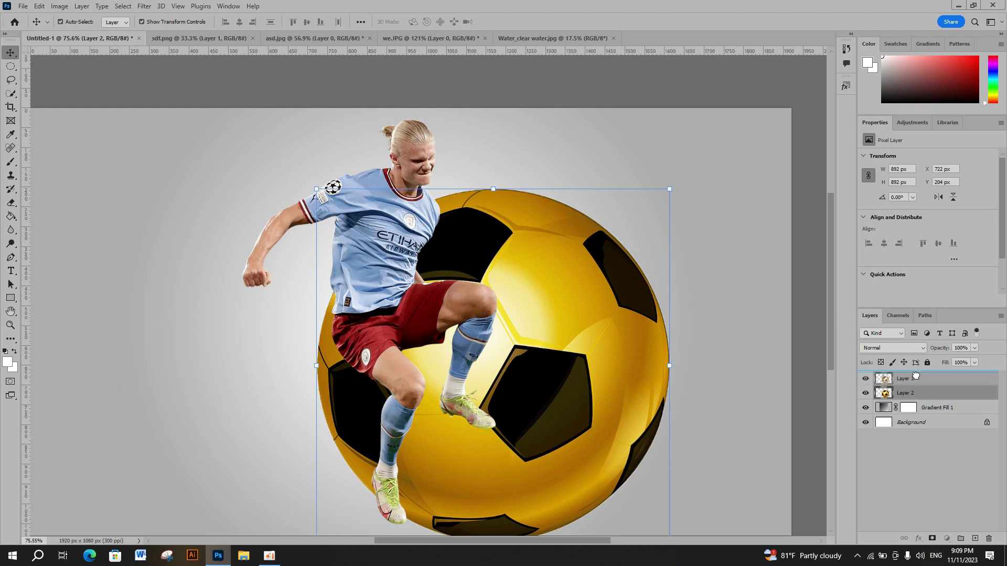
{"action": "left_click_drag", "start_coordinate": [914, 393], "coordinate": [912, 374]}
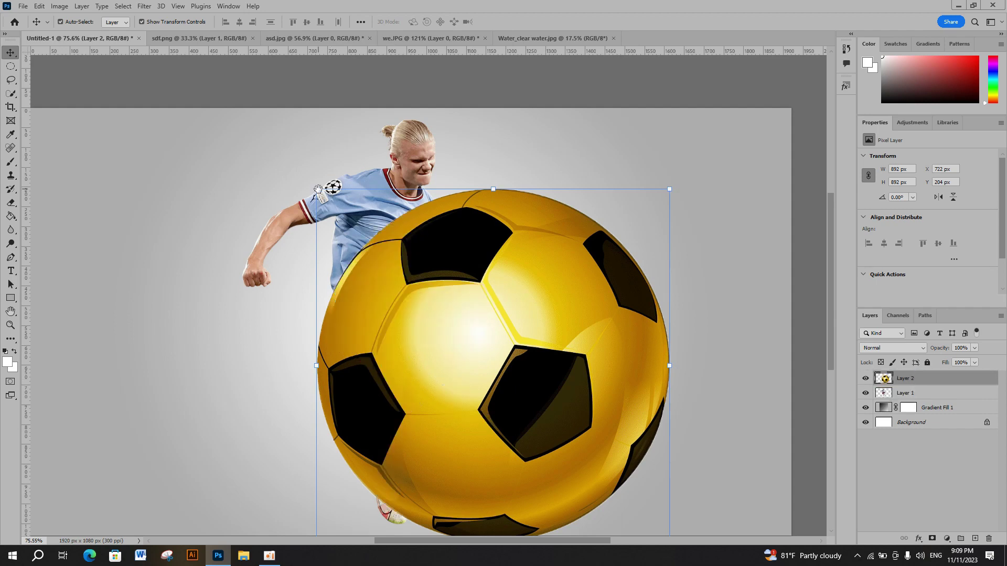
Step: Shrink the ball and move it beside the player's knee
{"action": "mouse_move", "coordinate": [318, 190]}
{"action": "left_mouse_down"}
{"action": "mouse_move", "coordinate": [328, 167]}
{"action": "mouse_move", "coordinate": [510, 353]}
{"action": "left_mouse_up"}
{"action": "left_click_drag", "start_coordinate": [573, 379], "coordinate": [529, 335]}
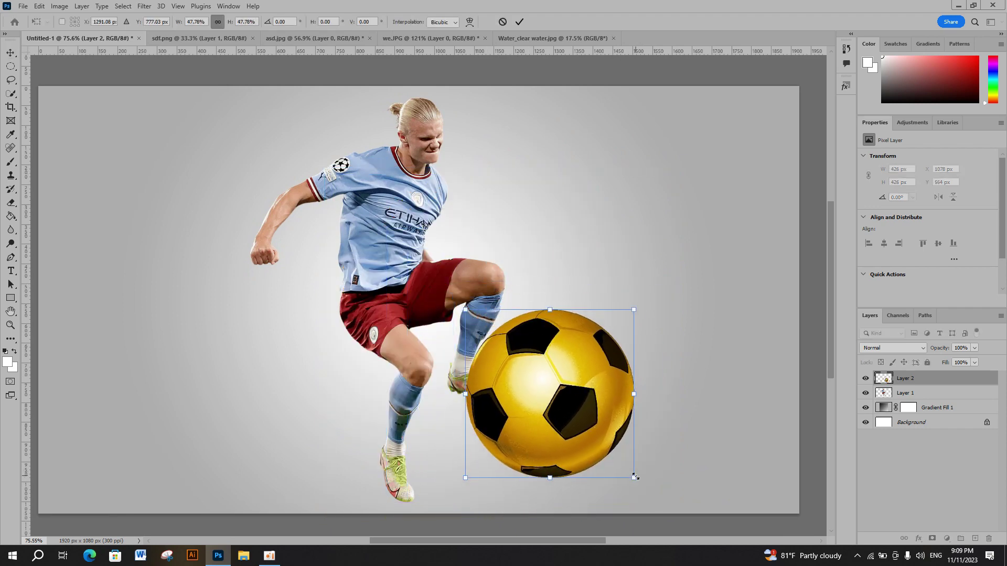
{"action": "left_click_drag", "start_coordinate": [635, 476], "coordinate": [562, 406]}
{"action": "scroll", "coordinate": [530, 376], "scroll_direction": "up", "scroll_amount": 2}
{"action": "scroll", "coordinate": [530, 376], "scroll_direction": "up", "scroll_amount": 3}
{"action": "scroll", "coordinate": [530, 376], "scroll_direction": "up", "scroll_amount": 2}
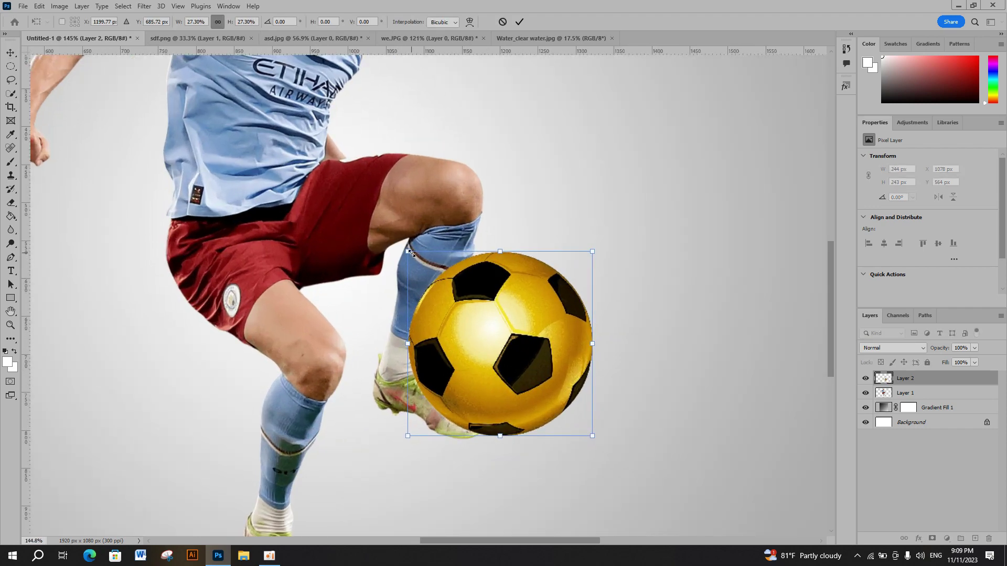
Step: Refine the ball to about 148 px beside the raised boot and commit
{"action": "left_click_drag", "start_coordinate": [411, 253], "coordinate": [448, 290]}
{"action": "left_click_drag", "start_coordinate": [490, 367], "coordinate": [481, 360]}
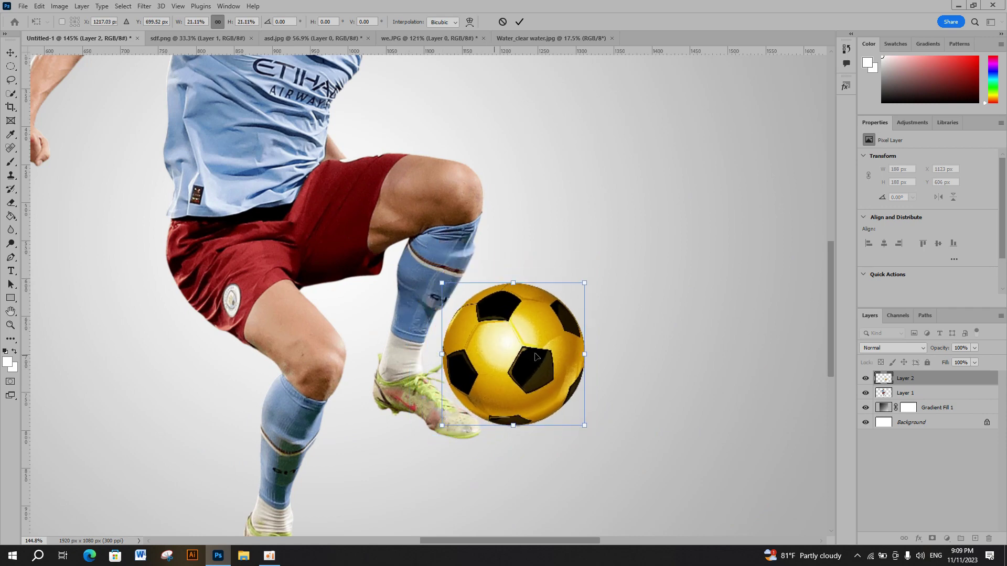
{"action": "mouse_move", "coordinate": [584, 290]}
{"action": "left_mouse_down"}
{"action": "mouse_move", "coordinate": [562, 297]}
{"action": "mouse_move", "coordinate": [602, 295]}
{"action": "mouse_move", "coordinate": [605, 316]}
{"action": "mouse_move", "coordinate": [571, 326]}
{"action": "left_mouse_up"}
{"action": "scroll", "coordinate": [571, 327], "scroll_direction": "down", "scroll_amount": 1}
{"action": "scroll", "coordinate": [571, 327], "scroll_direction": "down", "scroll_amount": 1}
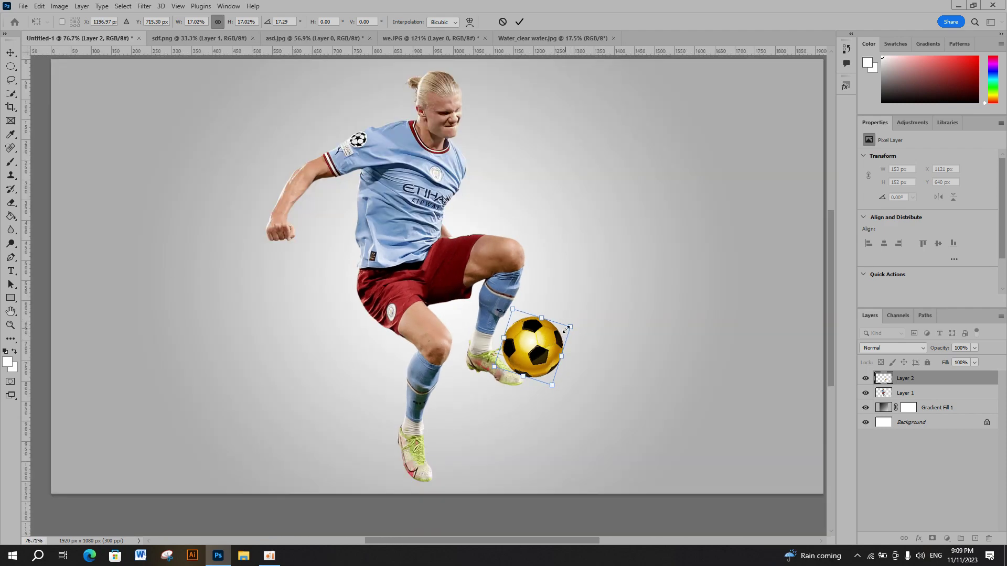
{"action": "left_click_drag", "start_coordinate": [570, 326], "coordinate": [565, 328]}
{"action": "key", "text": "Return"}
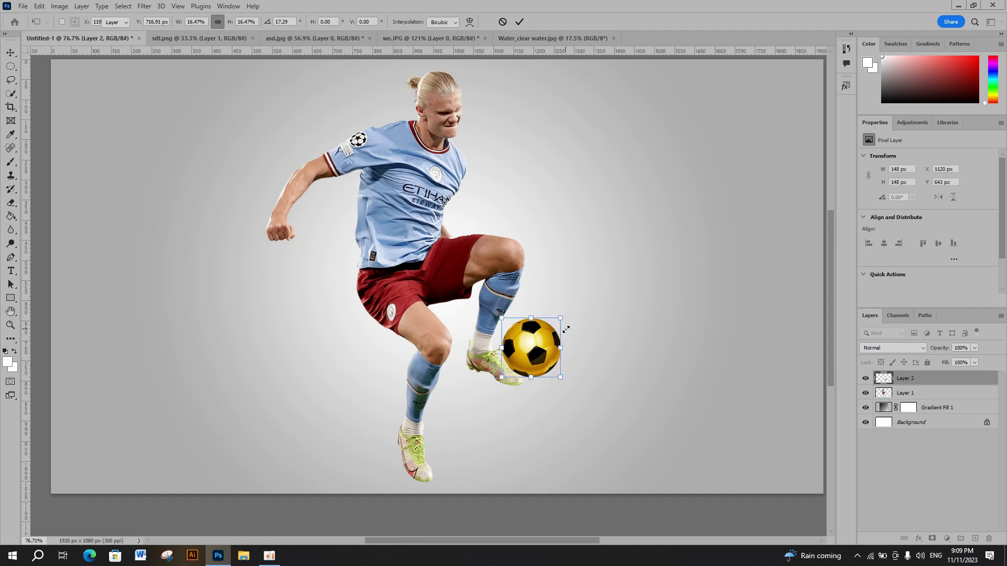
Step: Select the golden football's Layer 2 for effects
{"action": "scroll", "coordinate": [539, 347], "scroll_direction": "up", "scroll_amount": 1}
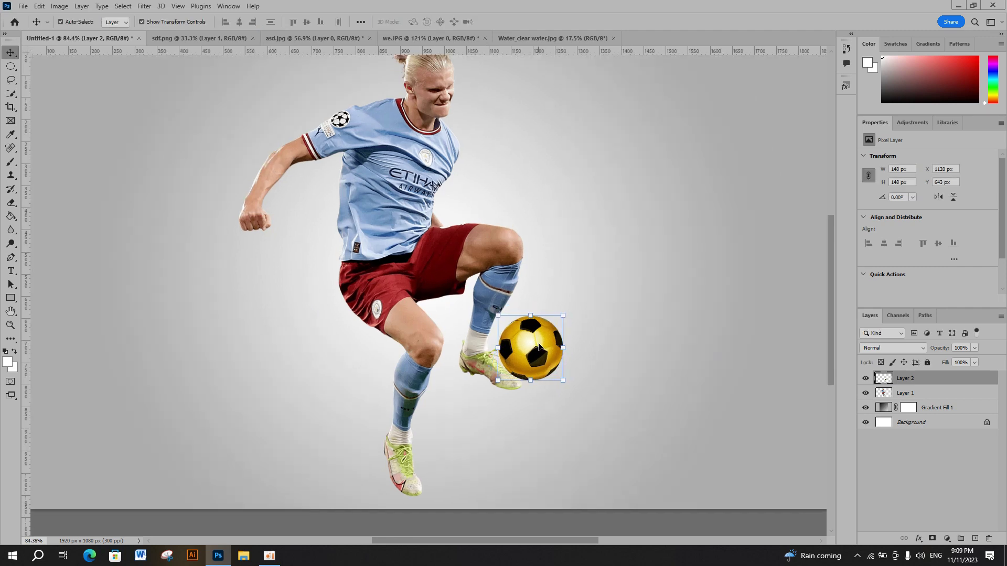
{"action": "left_click", "coordinate": [596, 345]}
{"action": "scroll", "coordinate": [511, 338], "scroll_direction": "down", "scroll_amount": 1}
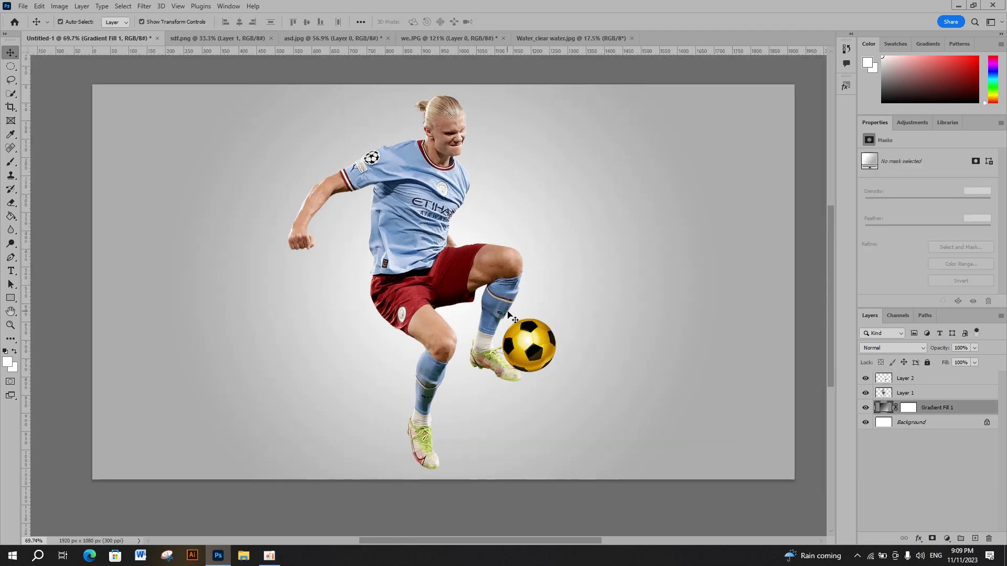
{"action": "left_click", "coordinate": [530, 348]}
{"action": "scroll", "coordinate": [690, 277], "scroll_direction": "up", "scroll_amount": 1}
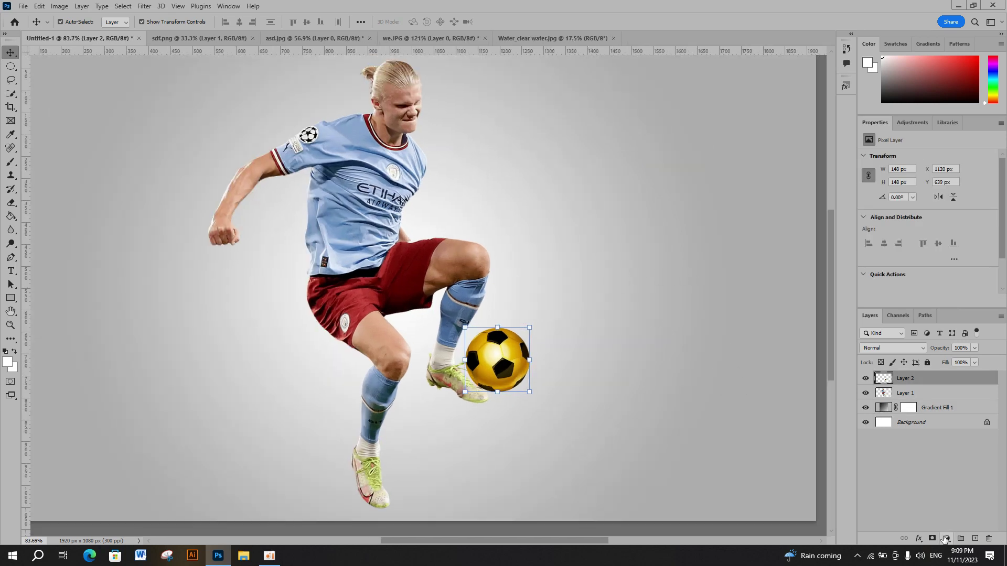
{"action": "left_click", "coordinate": [922, 537]}
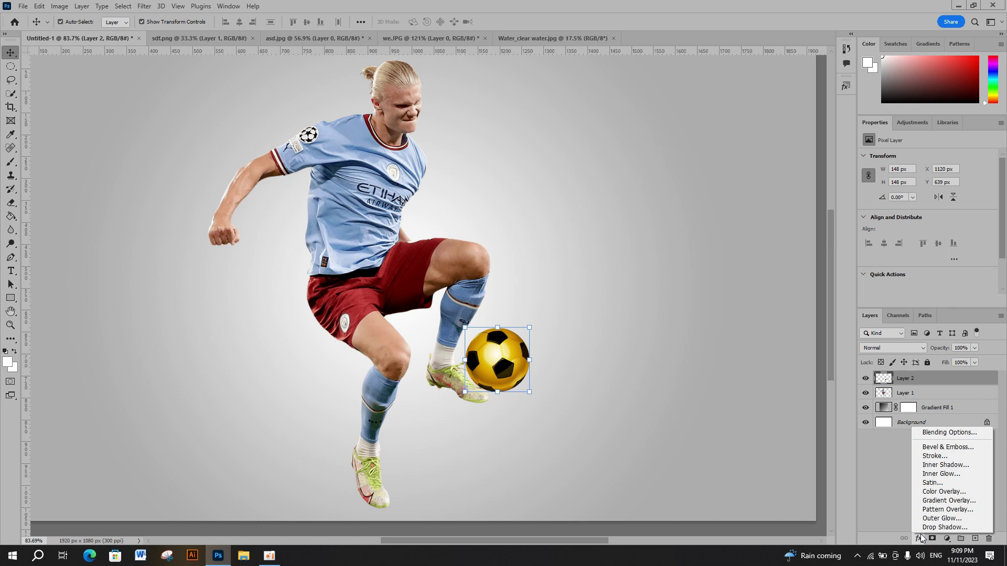
Step: Give the golden ball on Layer 2 a white Stroke and a Drop Shadow
{"action": "left_click", "coordinate": [935, 457]}
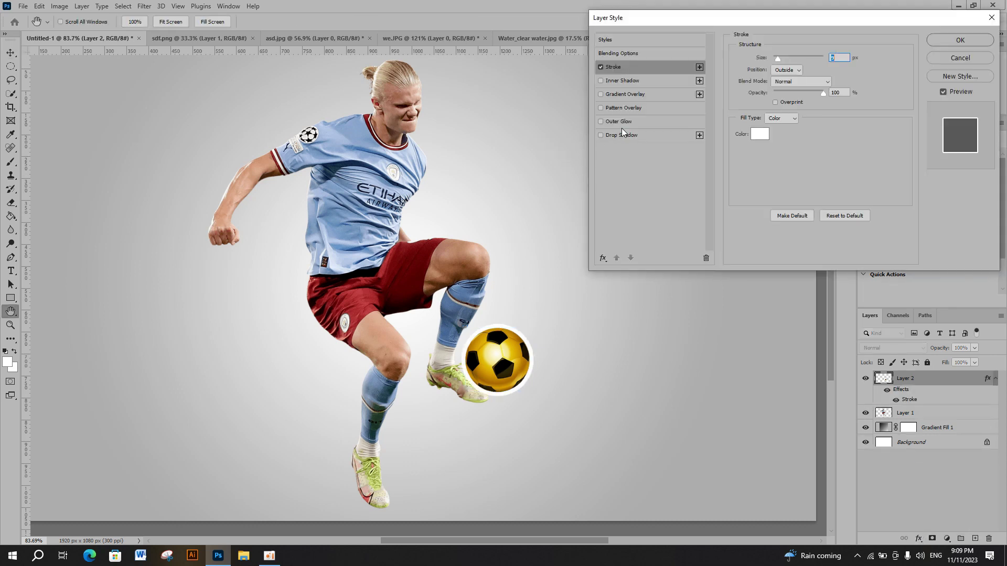
{"action": "left_click", "coordinate": [620, 135]}
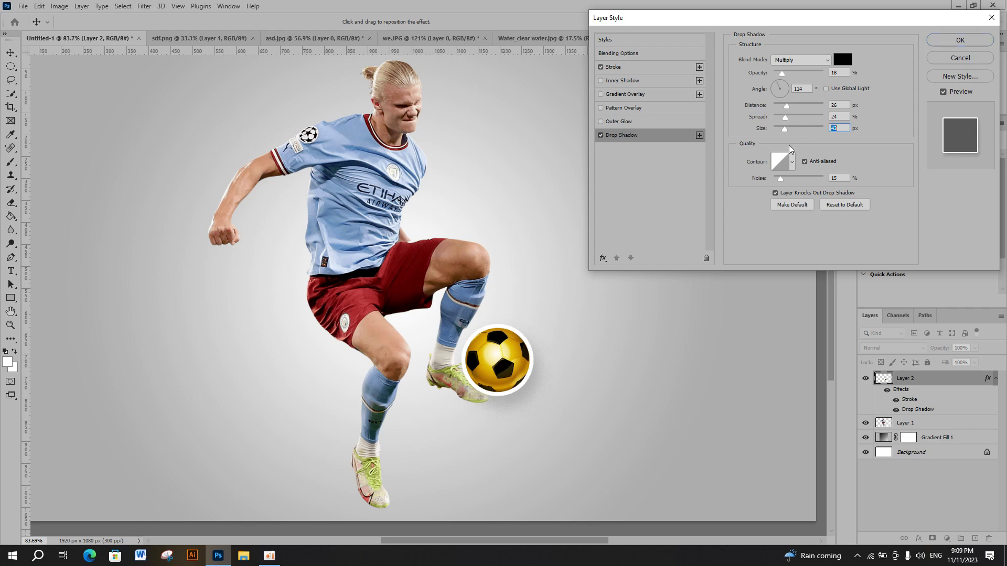
{"action": "left_click", "coordinate": [960, 39]}
{"action": "left_click", "coordinate": [395, 212]}
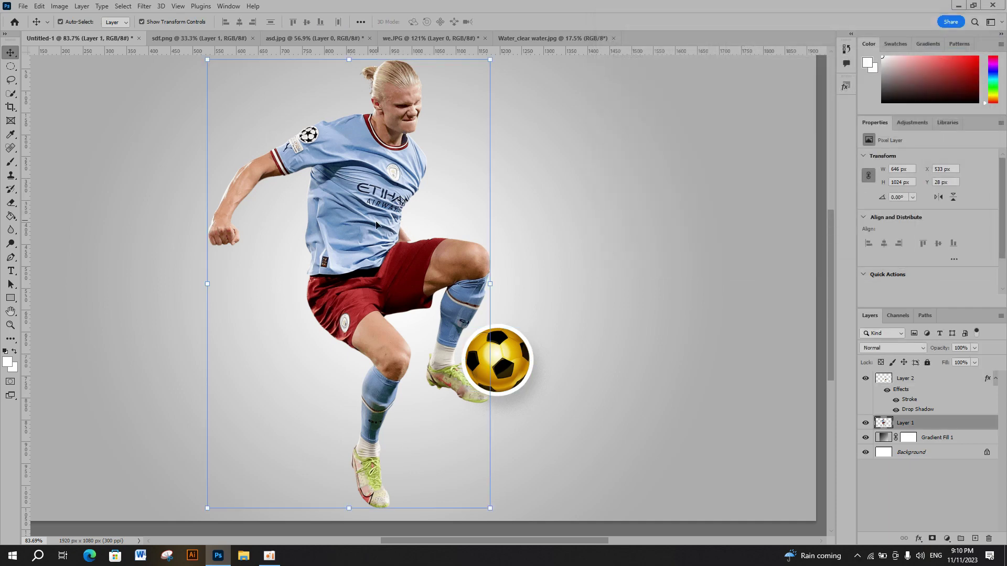
Step: Add a Drop Shadow to the player layer through Blending Options
{"action": "right_click", "coordinate": [915, 428]}
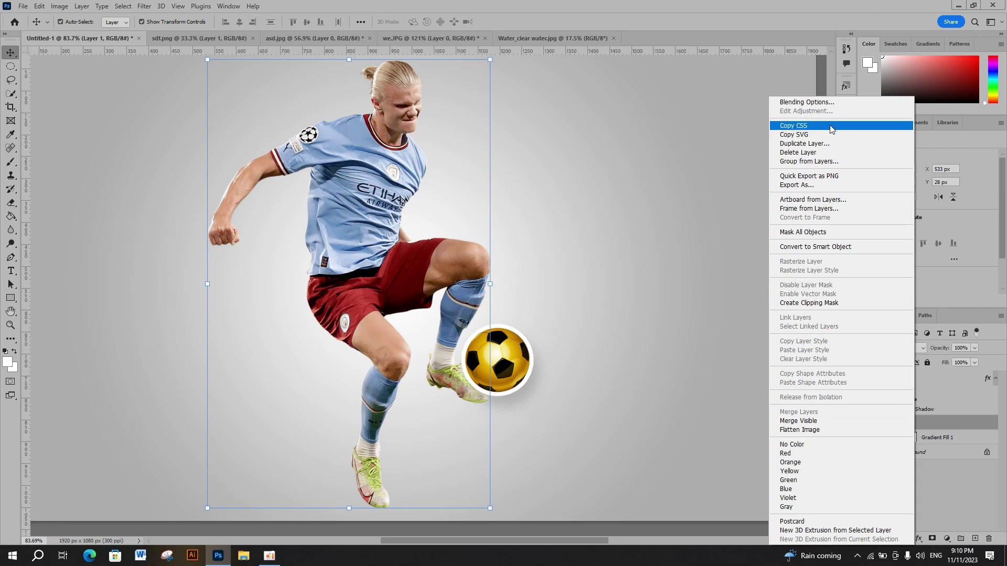
{"action": "left_click", "coordinate": [829, 103]}
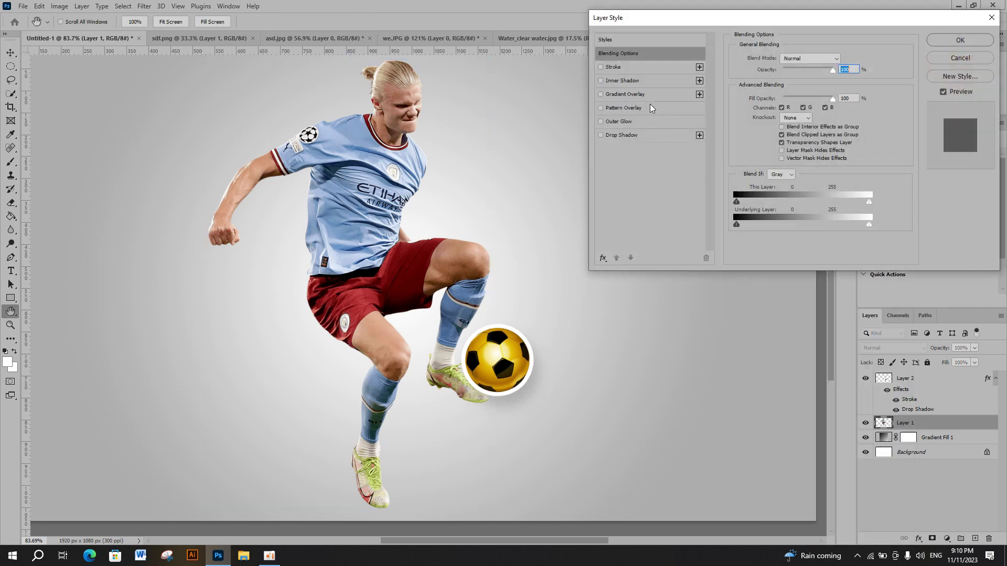
{"action": "left_click", "coordinate": [616, 136]}
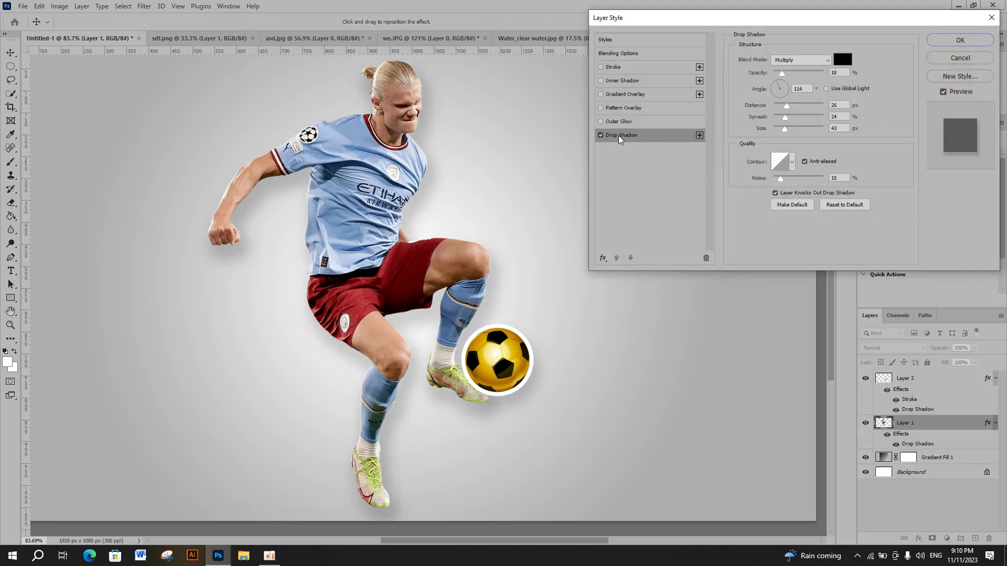
{"action": "left_click", "coordinate": [959, 40]}
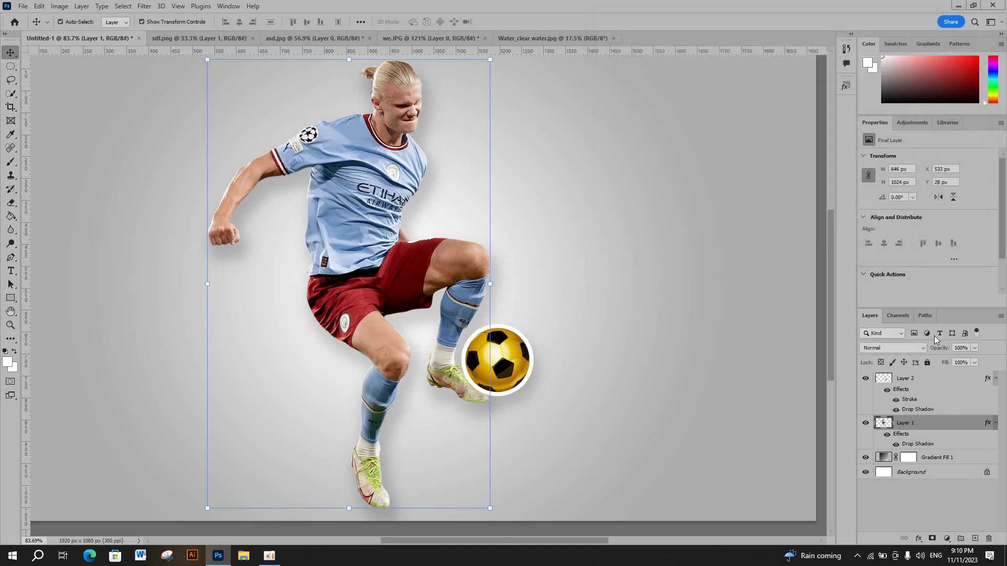
Step: Turn off the ball's white Stroke, keeping its shadow, and fit the poster in view
{"action": "left_click", "coordinate": [914, 379]}
{"action": "right_click", "coordinate": [915, 379]}
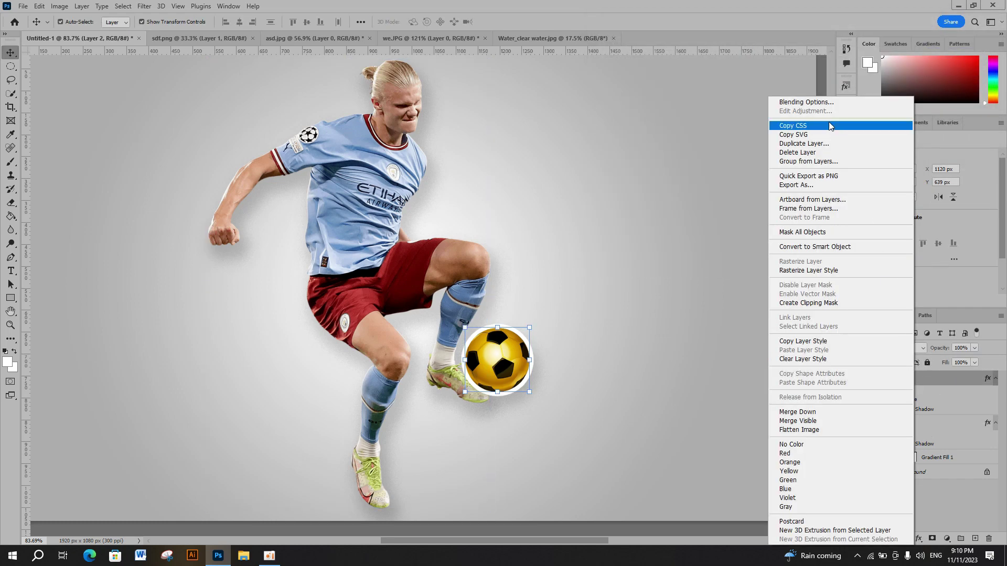
{"action": "left_click", "coordinate": [823, 103]}
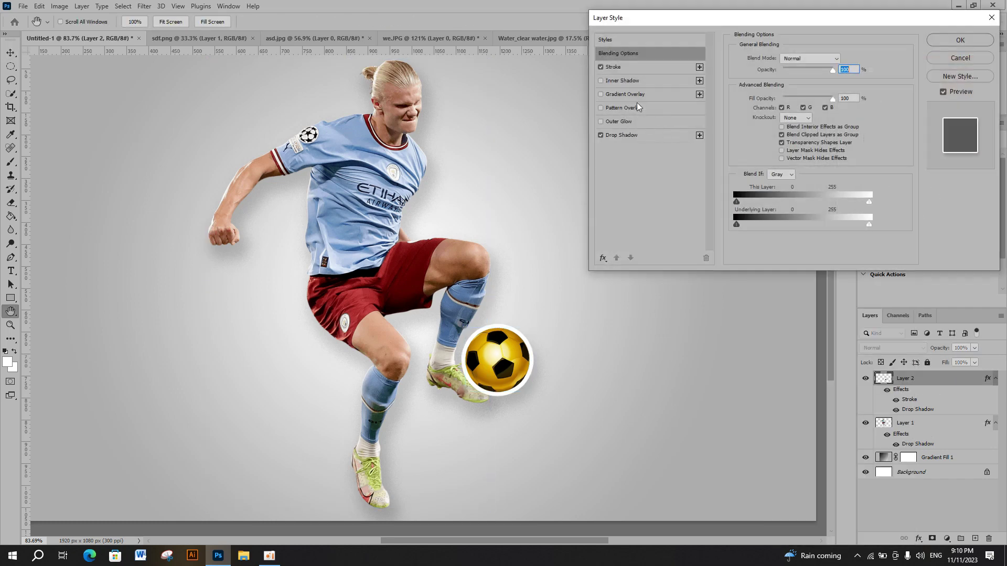
{"action": "left_click", "coordinate": [609, 68]}
{"action": "left_click", "coordinate": [600, 68]}
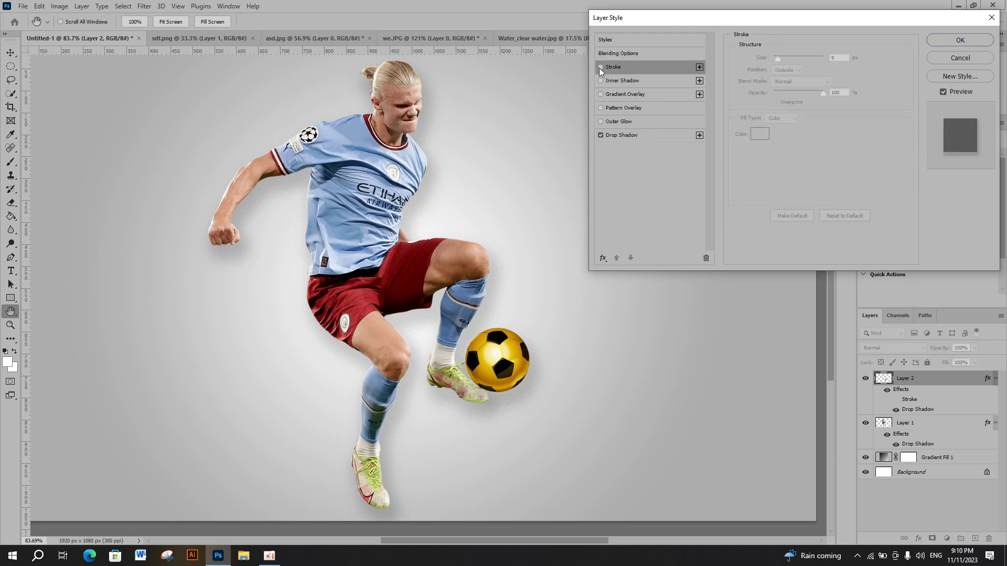
{"action": "left_click", "coordinate": [960, 40]}
{"action": "key", "text": "ctrl+0"}
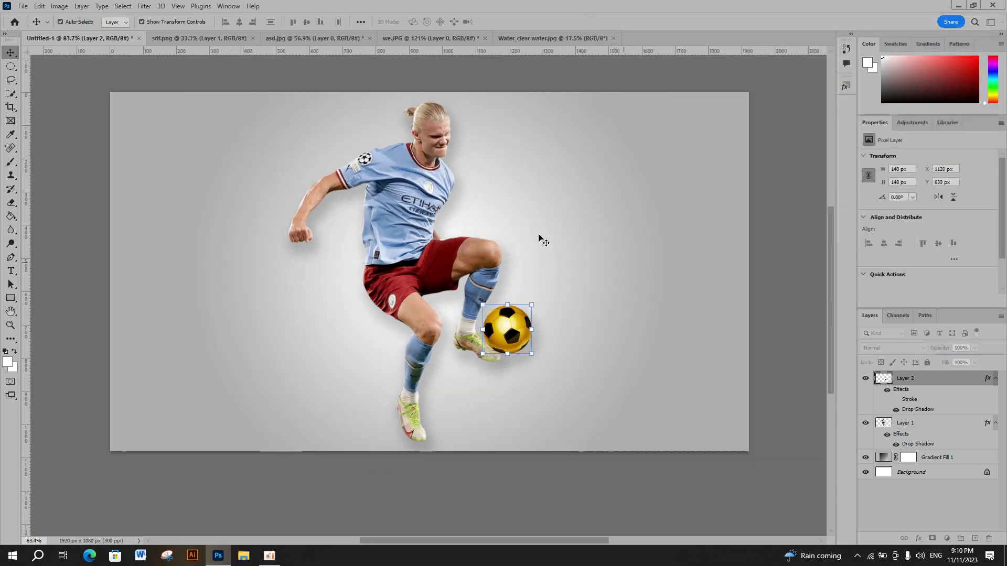
{"action": "scroll", "coordinate": [557, 224], "scroll_direction": "up", "scroll_amount": 2}
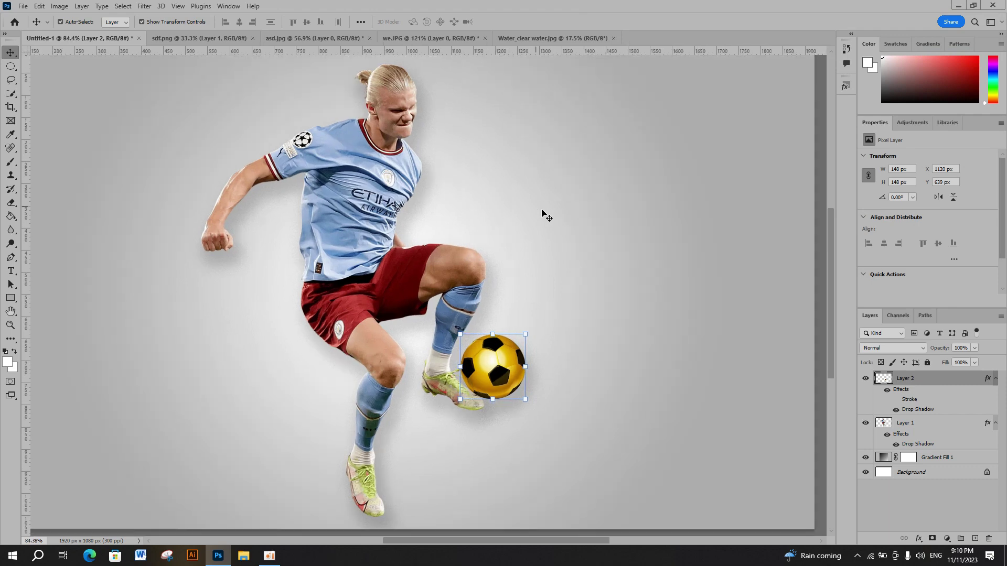
{"action": "left_click", "coordinate": [543, 217]}
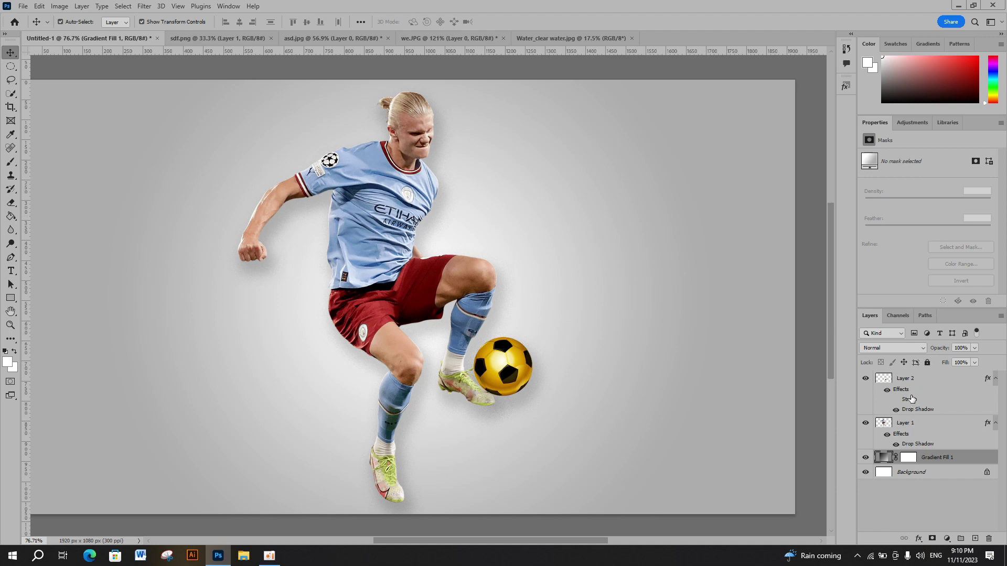
Step: Add a black layer mask to the player layer and pick the Brush tool
{"action": "left_click", "coordinate": [914, 390]}
{"action": "left_click", "coordinate": [920, 423]}
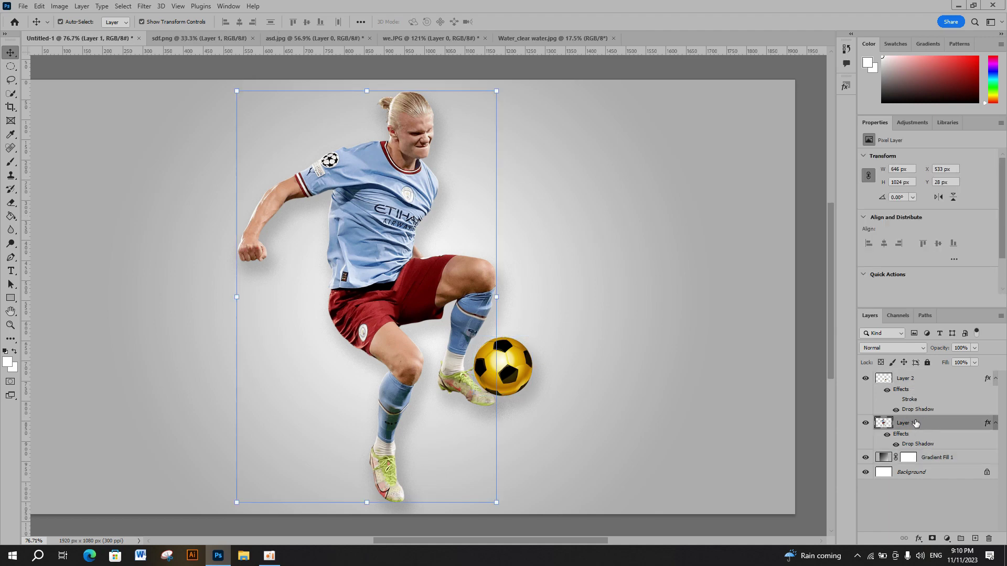
{"action": "left_click", "coordinate": [933, 540], "text": "alt"}
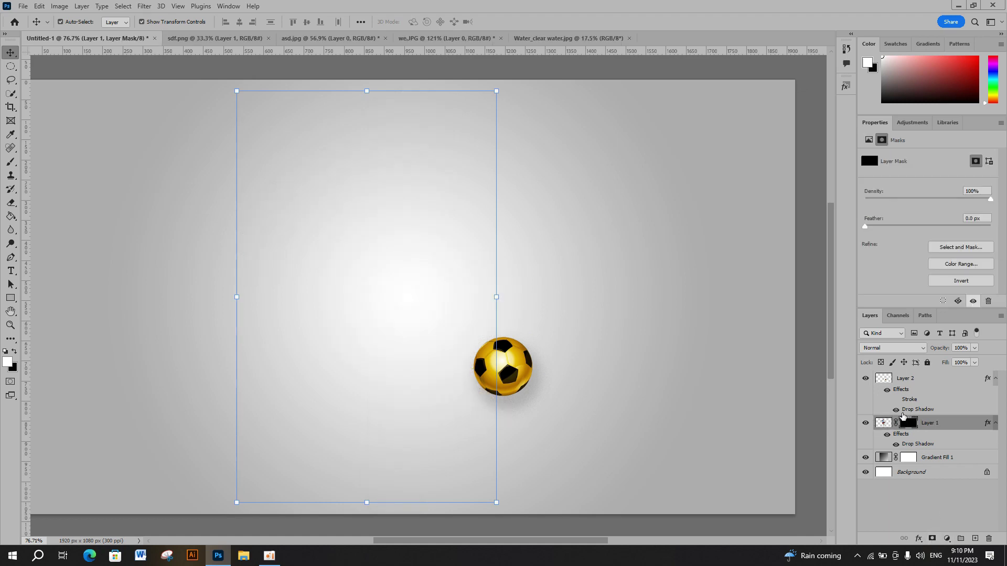
{"action": "left_click", "coordinate": [14, 167]}
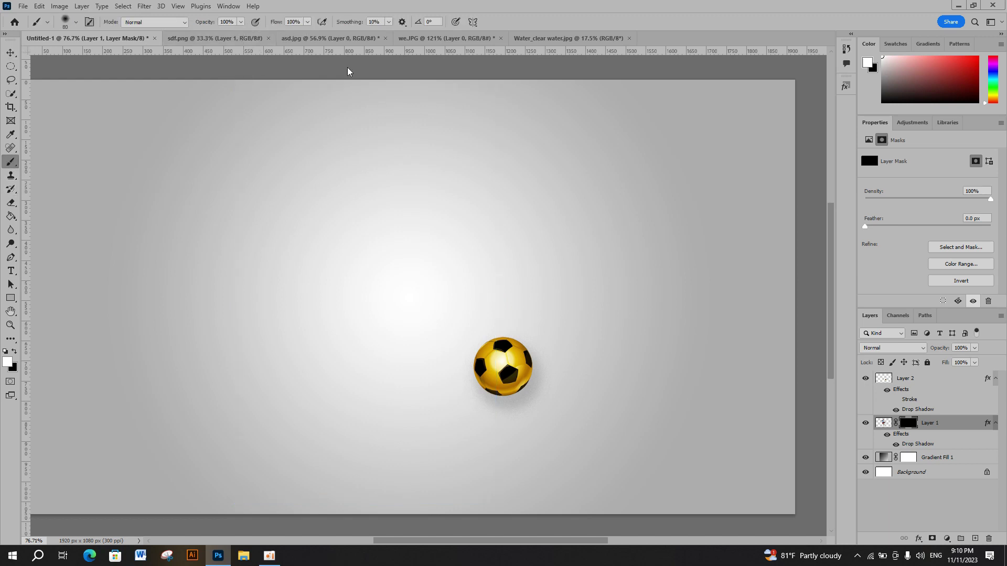
Step: With a large white brush, reveal the player's upper body, arm, shirt, shorts and rear leg
{"action": "key", "text": "bracketright"}
{"action": "key", "text": "bracketright"}
{"action": "mouse_move", "coordinate": [431, 146]}
{"action": "left_mouse_down"}
{"action": "mouse_move", "coordinate": [417, 118]}
{"action": "mouse_move", "coordinate": [425, 125]}
{"action": "left_mouse_up"}
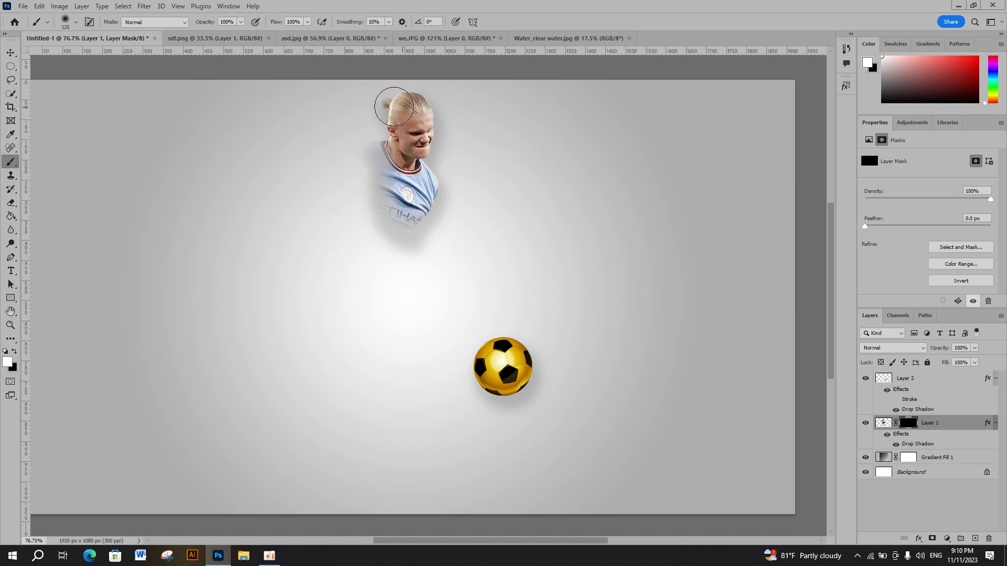
{"action": "scroll", "coordinate": [433, 136], "scroll_direction": "up", "scroll_amount": 1}
{"action": "scroll", "coordinate": [386, 157], "scroll_direction": "up", "scroll_amount": 1}
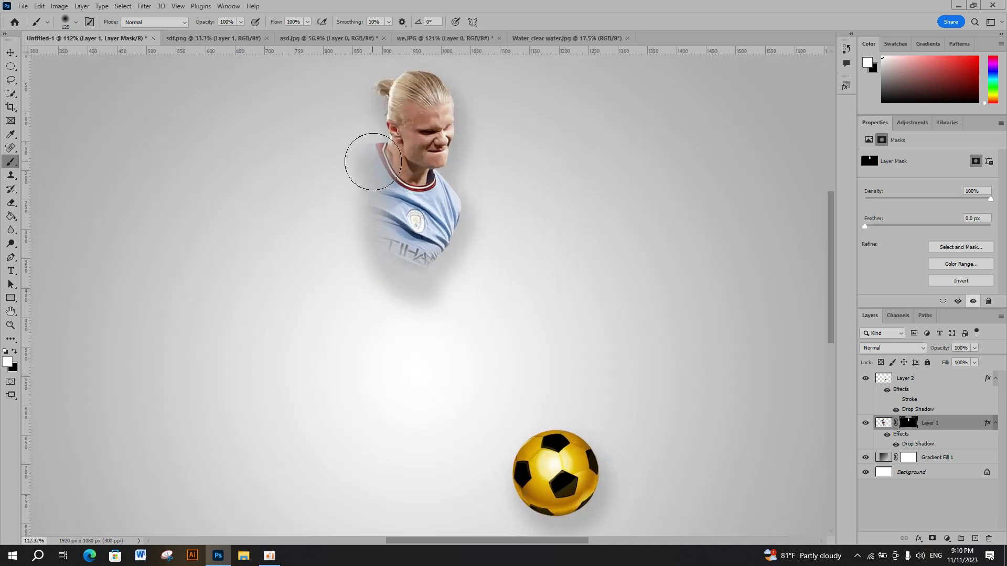
{"action": "mouse_move", "coordinate": [371, 162]}
{"action": "left_mouse_down"}
{"action": "mouse_move", "coordinate": [283, 204]}
{"action": "mouse_move", "coordinate": [194, 304]}
{"action": "left_mouse_up"}
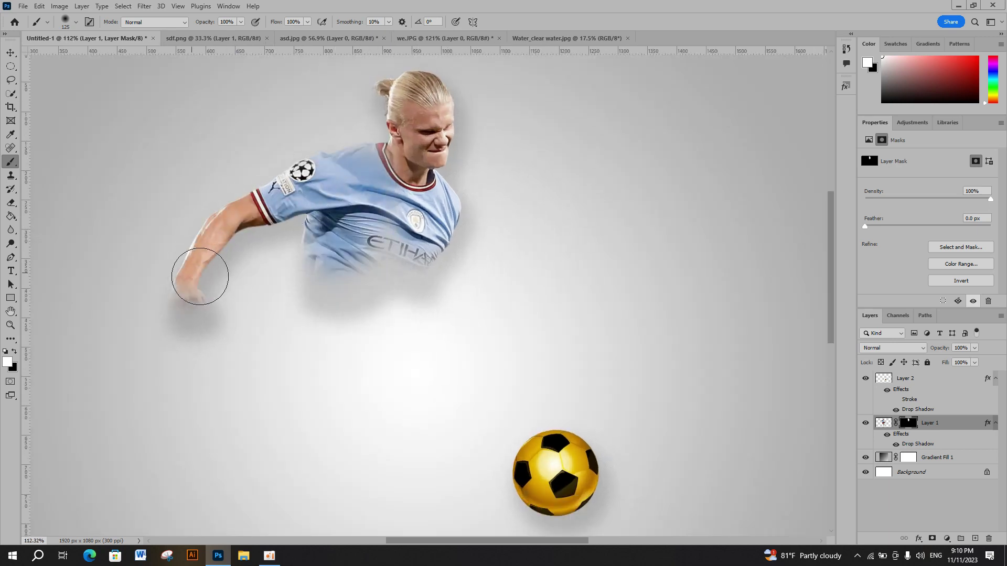
{"action": "mouse_move", "coordinate": [449, 279]}
{"action": "left_mouse_down"}
{"action": "mouse_move", "coordinate": [343, 227]}
{"action": "mouse_move", "coordinate": [315, 326]}
{"action": "mouse_move", "coordinate": [348, 404]}
{"action": "mouse_move", "coordinate": [428, 373]}
{"action": "mouse_move", "coordinate": [465, 400]}
{"action": "mouse_move", "coordinate": [479, 448]}
{"action": "mouse_move", "coordinate": [474, 482]}
{"action": "left_mouse_up"}
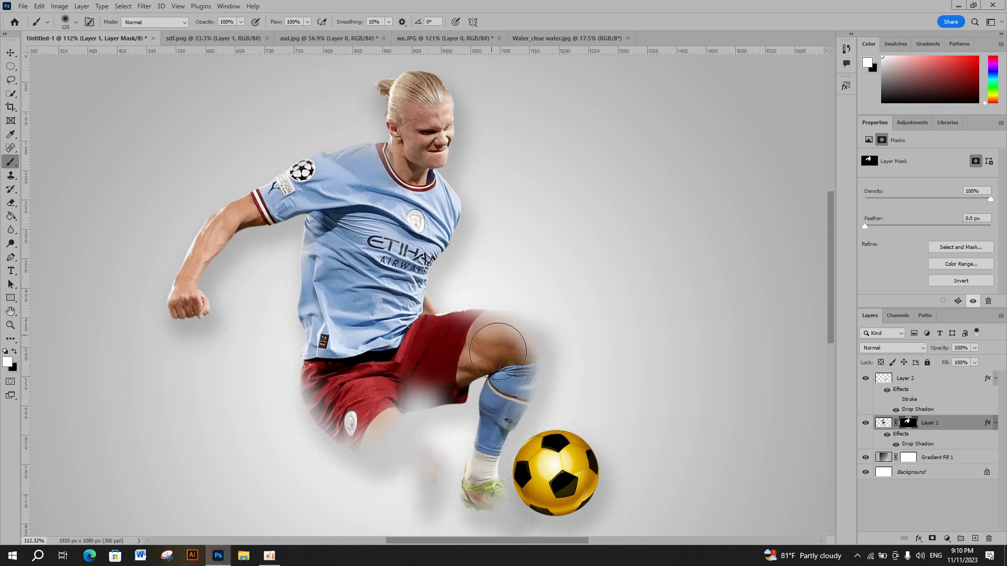
{"action": "scroll", "coordinate": [499, 341], "scroll_direction": "down", "scroll_amount": 4}
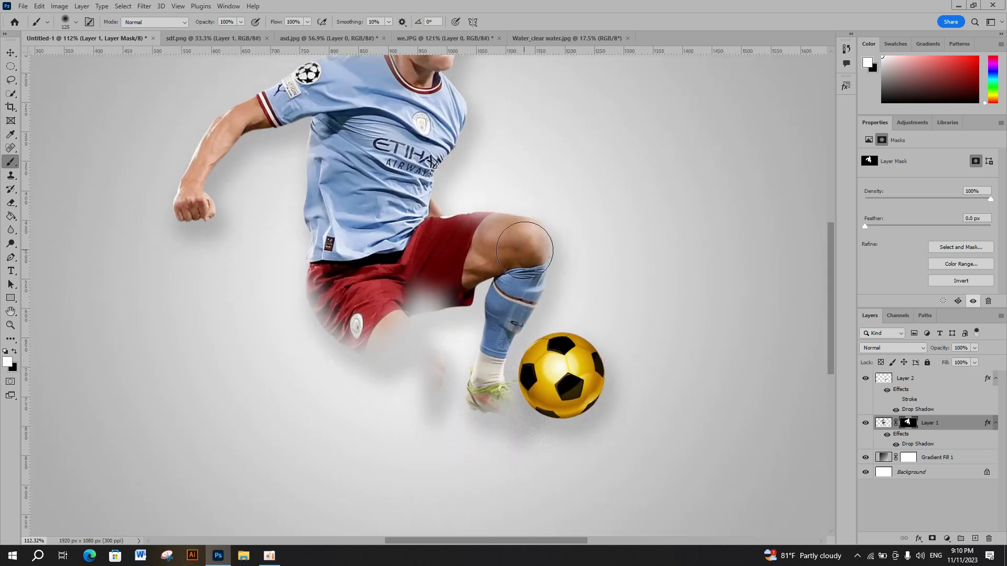
{"action": "mouse_move", "coordinate": [472, 386]}
{"action": "left_mouse_down"}
{"action": "mouse_move", "coordinate": [481, 359]}
{"action": "mouse_move", "coordinate": [405, 410]}
{"action": "mouse_move", "coordinate": [441, 272]}
{"action": "mouse_move", "coordinate": [414, 341]}
{"action": "mouse_move", "coordinate": [425, 382]}
{"action": "mouse_move", "coordinate": [394, 498]}
{"action": "mouse_move", "coordinate": [407, 394]}
{"action": "mouse_move", "coordinate": [396, 472]}
{"action": "left_mouse_up"}
Step: With a smaller brush, restore the front boot's toe and the shorts' left edge
{"action": "key", "text": "bracketleft"}
{"action": "key", "text": "bracketleft"}
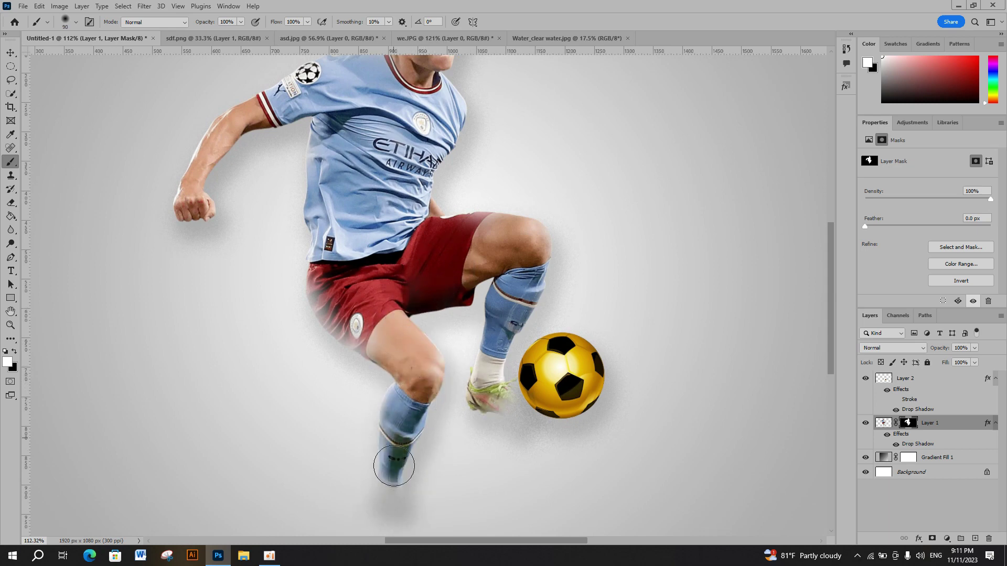
{"action": "scroll", "coordinate": [396, 462], "scroll_direction": "down", "scroll_amount": 3}
{"action": "scroll", "coordinate": [396, 462], "scroll_direction": "down", "scroll_amount": 2}
{"action": "mouse_move", "coordinate": [393, 399]}
{"action": "left_mouse_down"}
{"action": "mouse_move", "coordinate": [390, 462]}
{"action": "mouse_move", "coordinate": [412, 481]}
{"action": "left_mouse_up"}
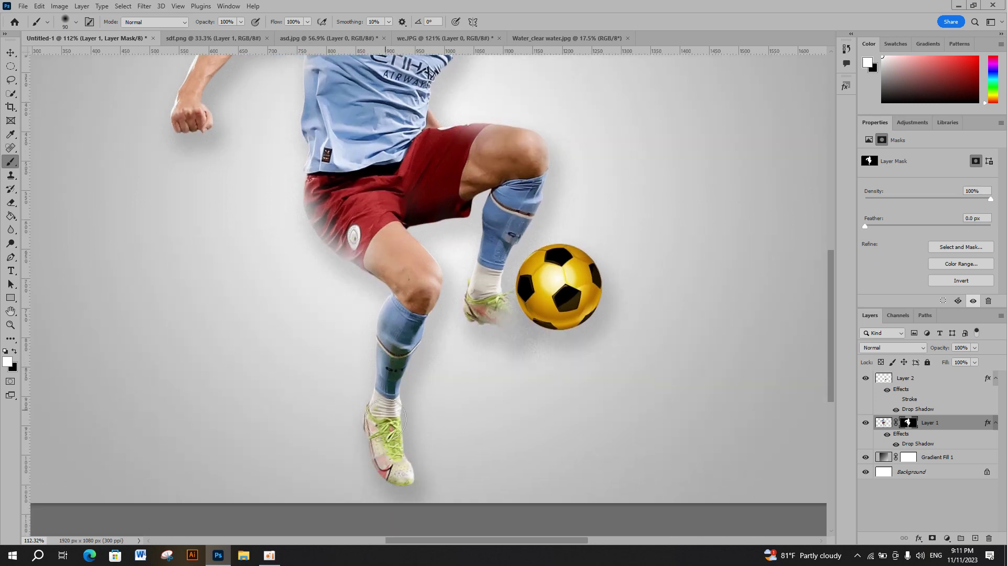
{"action": "mouse_move", "coordinate": [487, 307]}
{"action": "left_mouse_down"}
{"action": "mouse_move", "coordinate": [529, 337]}
{"action": "mouse_move", "coordinate": [506, 326]}
{"action": "left_mouse_up"}
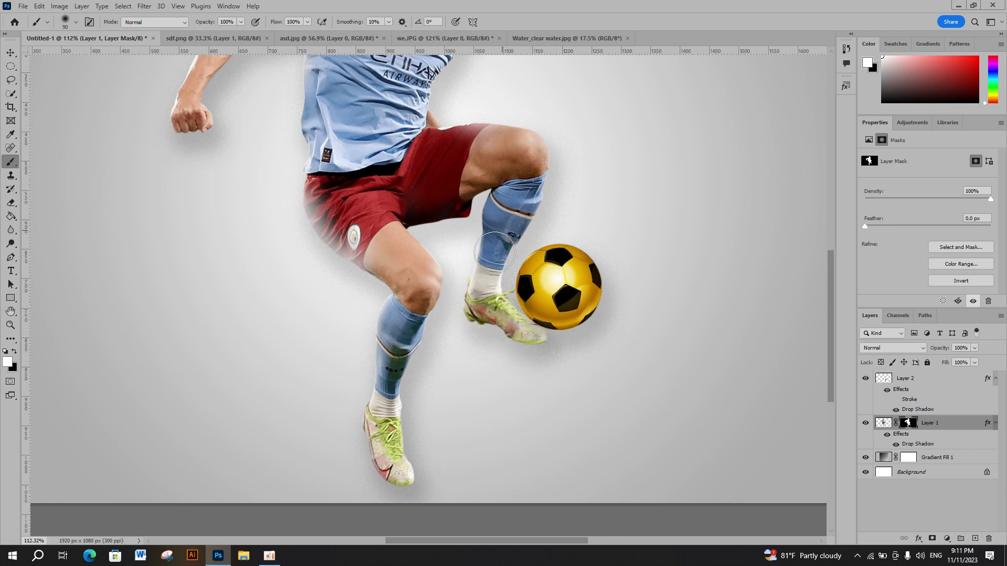
{"action": "mouse_move", "coordinate": [326, 169]}
{"action": "left_mouse_down"}
{"action": "mouse_move", "coordinate": [331, 226]}
{"action": "mouse_move", "coordinate": [382, 216]}
{"action": "left_mouse_up"}
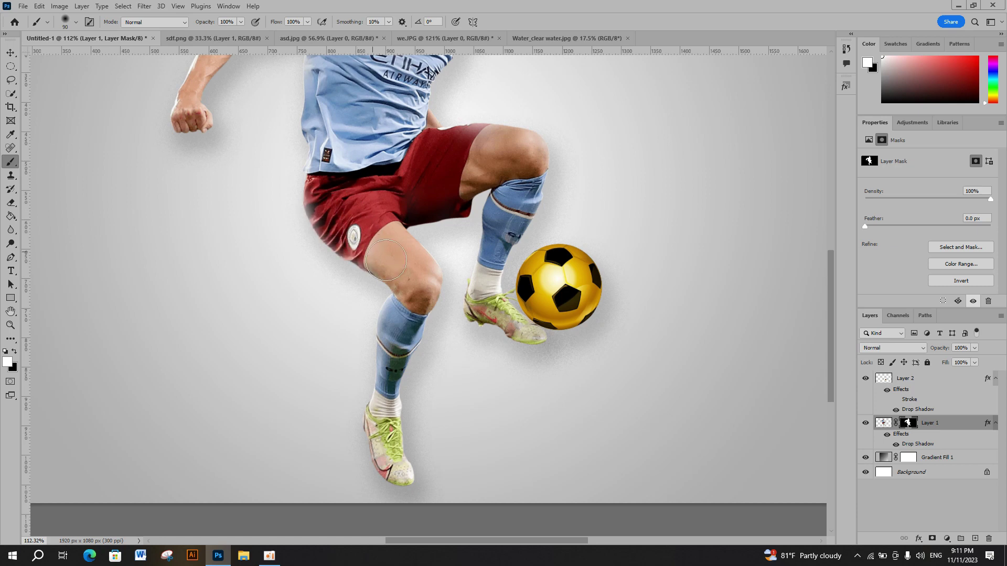
Step: Check the masked player up close, fit the poster, and switch to we.JPG
{"action": "left_click_drag", "start_coordinate": [368, 167], "coordinate": [391, 213]}
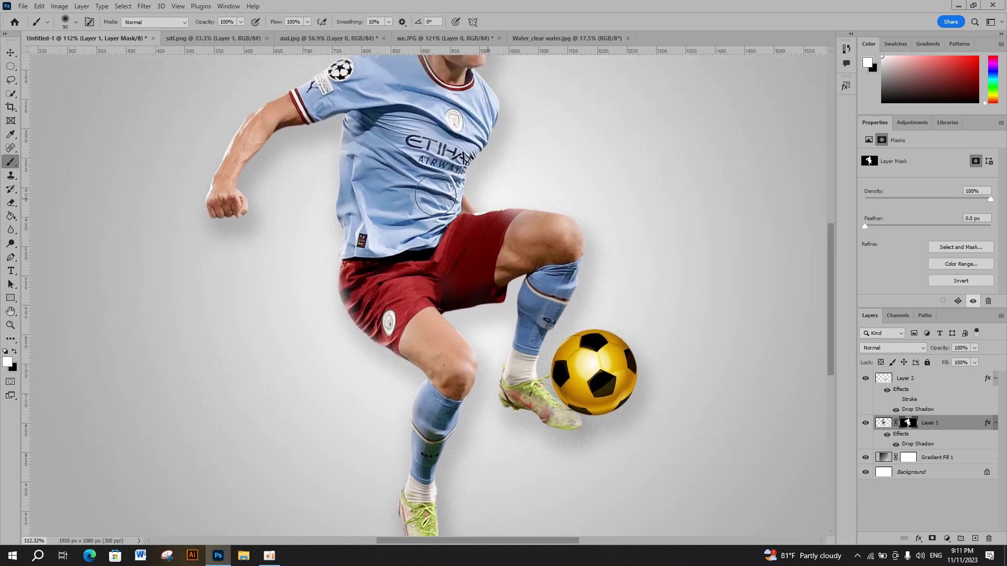
{"action": "scroll", "coordinate": [462, 226], "scroll_direction": "down", "scroll_amount": 3}
{"action": "scroll", "coordinate": [462, 226], "scroll_direction": "down", "scroll_amount": 2}
{"action": "scroll", "coordinate": [462, 226], "scroll_direction": "down", "scroll_amount": 1}
{"action": "scroll", "coordinate": [435, 81], "scroll_direction": "up", "scroll_amount": 2}
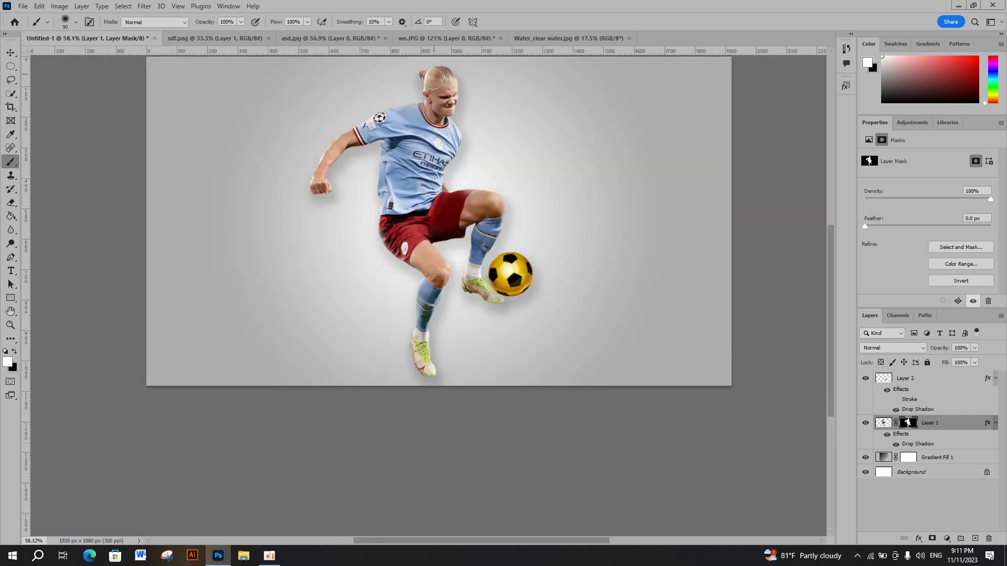
{"action": "scroll", "coordinate": [441, 122], "scroll_direction": "up", "scroll_amount": 2}
{"action": "scroll", "coordinate": [441, 122], "scroll_direction": "up", "scroll_amount": 2}
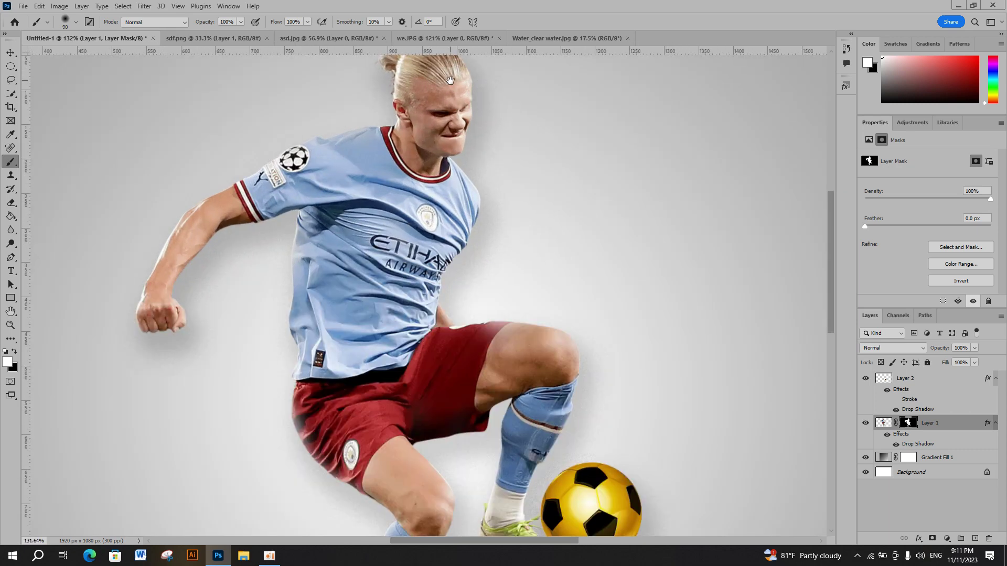
{"action": "scroll", "coordinate": [442, 123], "scroll_direction": "up", "scroll_amount": 1}
{"action": "mouse_move", "coordinate": [459, 148]}
{"action": "left_mouse_down"}
{"action": "mouse_move", "coordinate": [459, 163]}
{"action": "mouse_move", "coordinate": [420, 137]}
{"action": "left_mouse_up"}
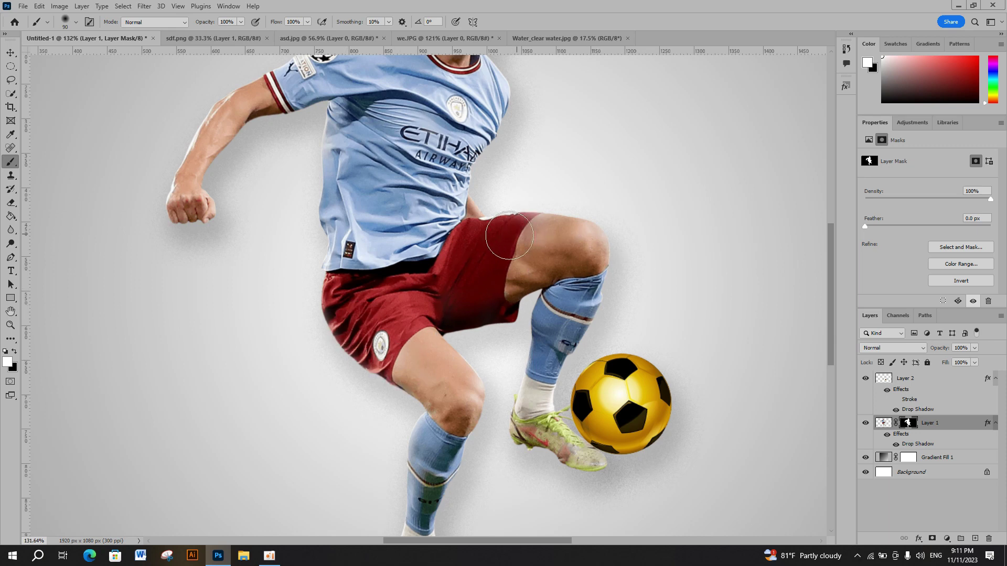
{"action": "key", "text": "ctrl+0"}
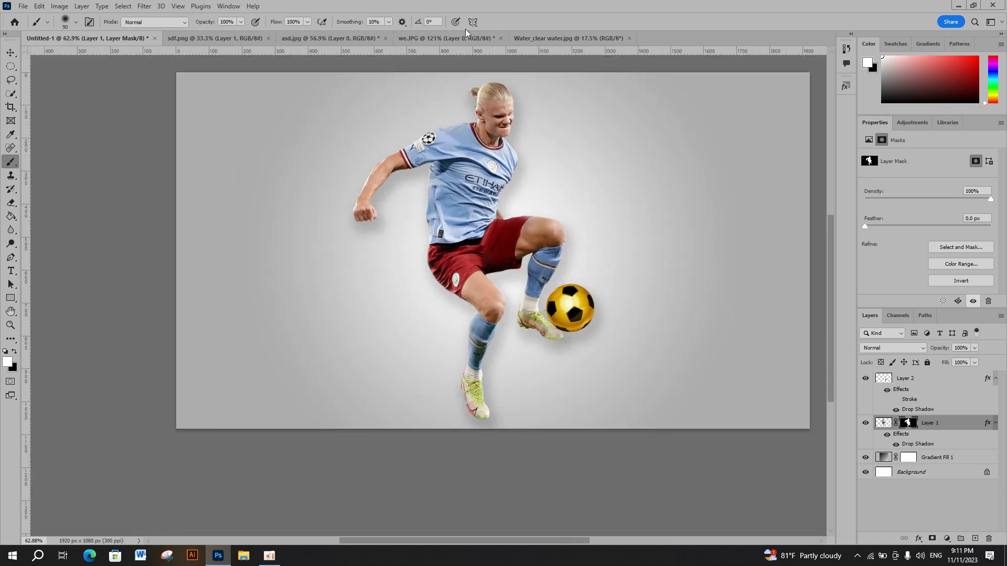
{"action": "left_click", "coordinate": [466, 36]}
Step: Drag the screaming-face photo from we.JPG into the poster
{"action": "key", "text": "v"}
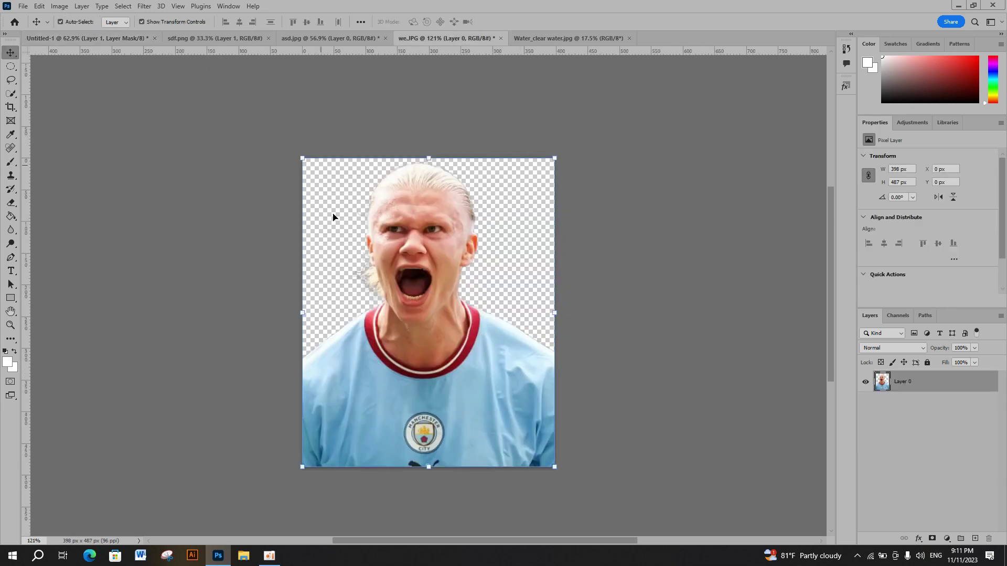
{"action": "left_click_drag", "start_coordinate": [420, 344], "coordinate": [155, 100]}
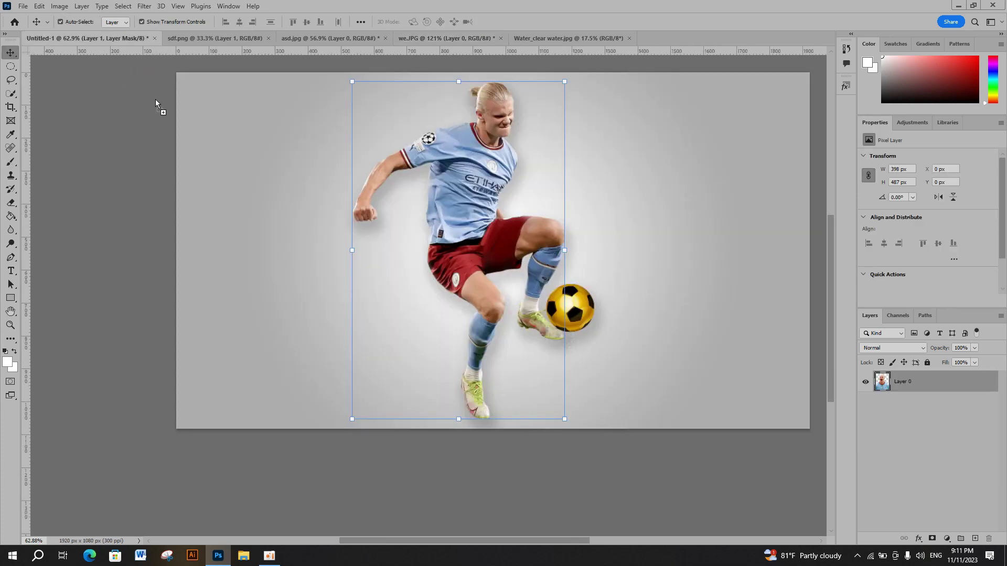
{"action": "left_click_drag", "start_coordinate": [385, 261], "coordinate": [382, 260]}
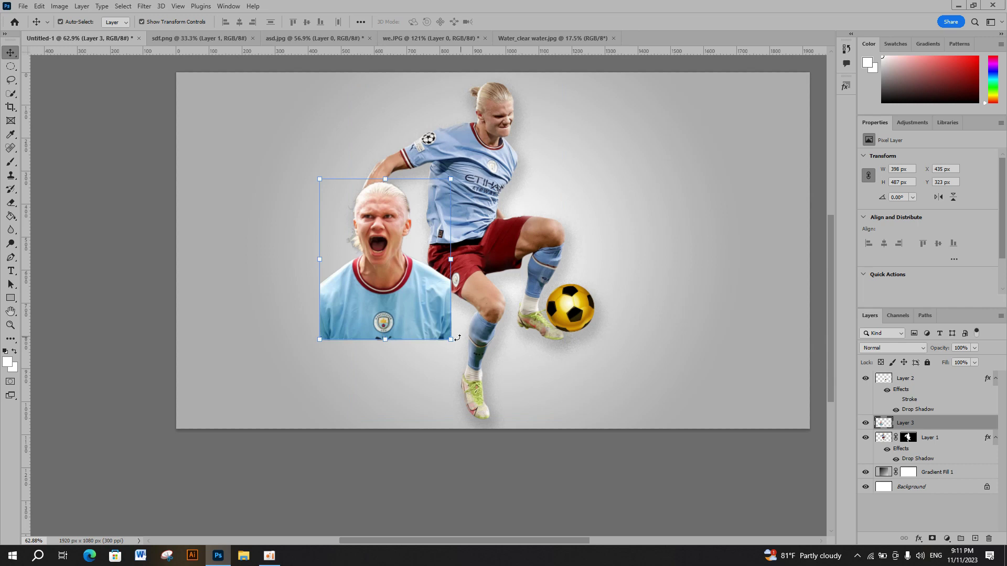
Step: Enlarge the face photo to about 176% and place Layer 3 below the player layer
{"action": "key", "text": "ctrl+t"}
{"action": "left_click_drag", "start_coordinate": [458, 342], "coordinate": [578, 415]}
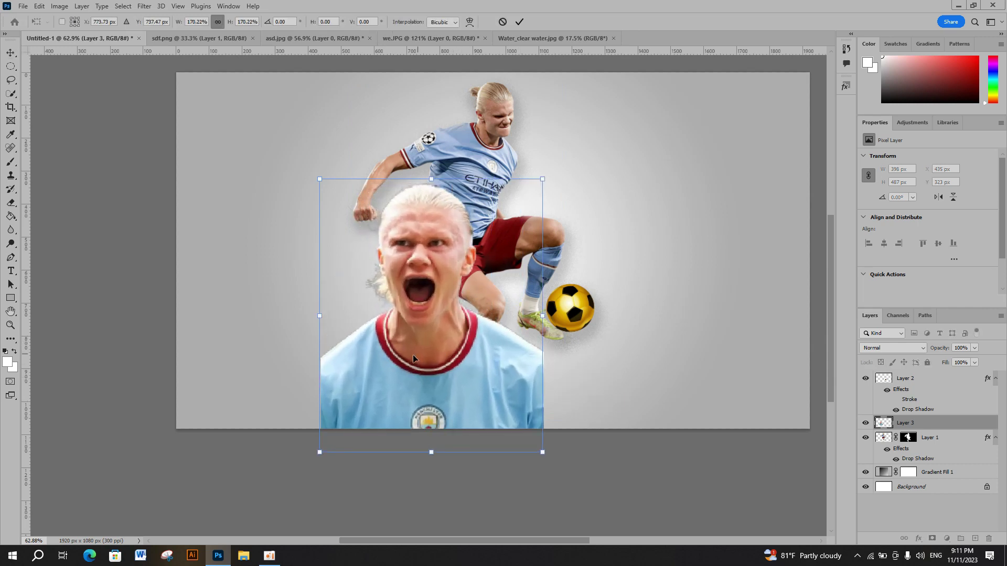
{"action": "left_click_drag", "start_coordinate": [320, 453], "coordinate": [311, 462]}
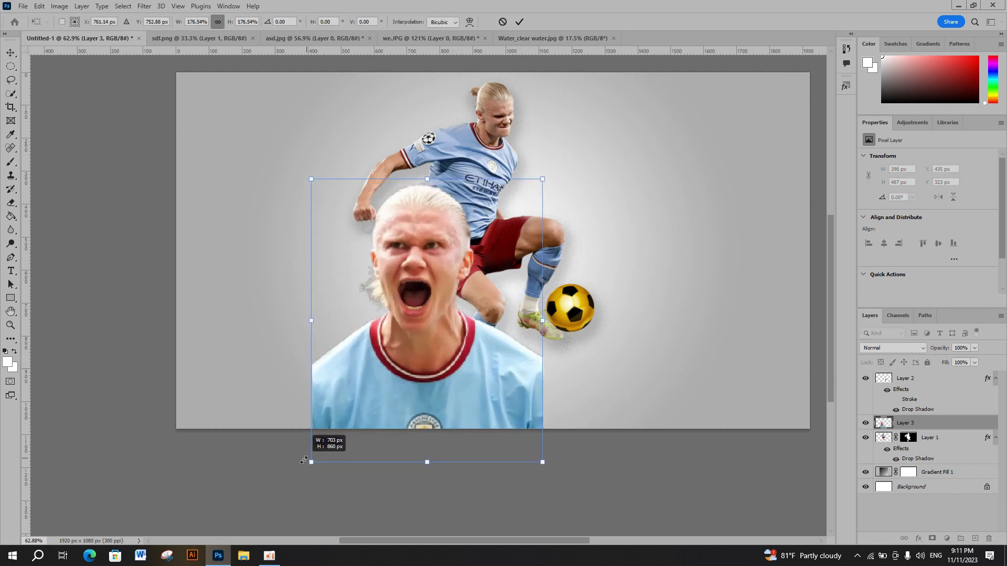
{"action": "scroll", "coordinate": [413, 296], "scroll_direction": "up", "scroll_amount": 1}
{"action": "key", "text": "Return"}
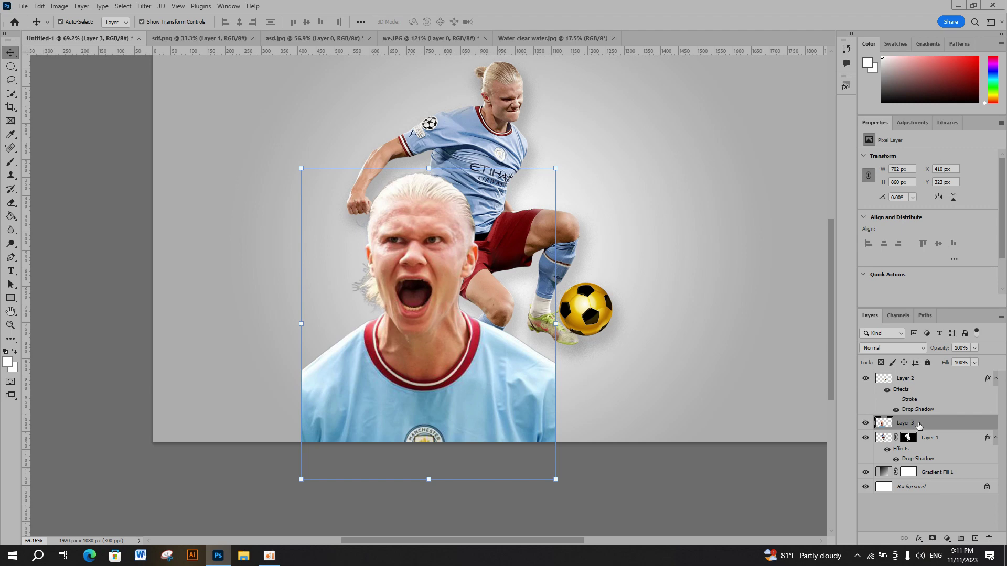
{"action": "left_click_drag", "start_coordinate": [919, 425], "coordinate": [917, 454]}
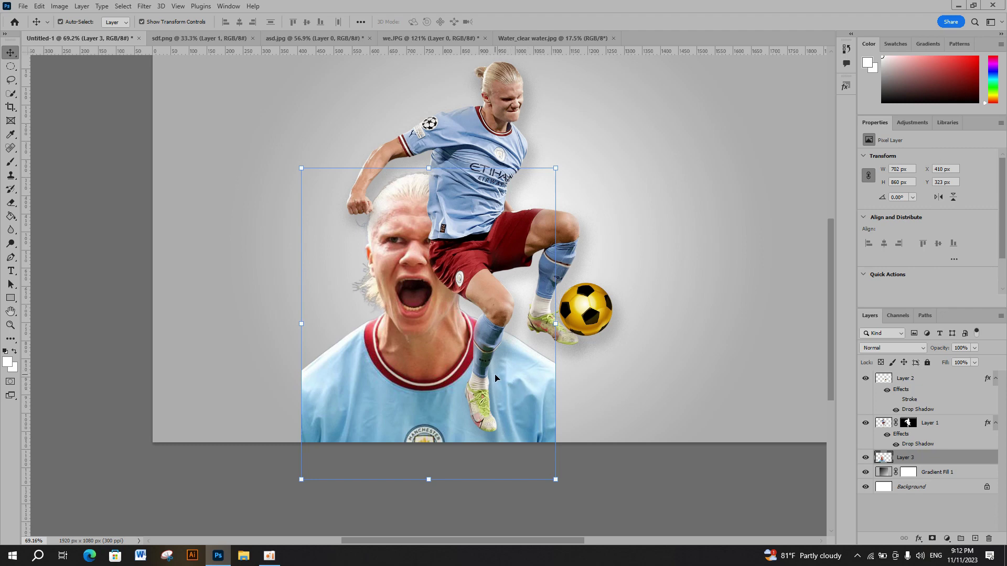
Step: Add a black mask hiding Layer 3's face photo and set white as the brush colour
{"action": "scroll", "coordinate": [503, 379], "scroll_direction": "up", "scroll_amount": 1}
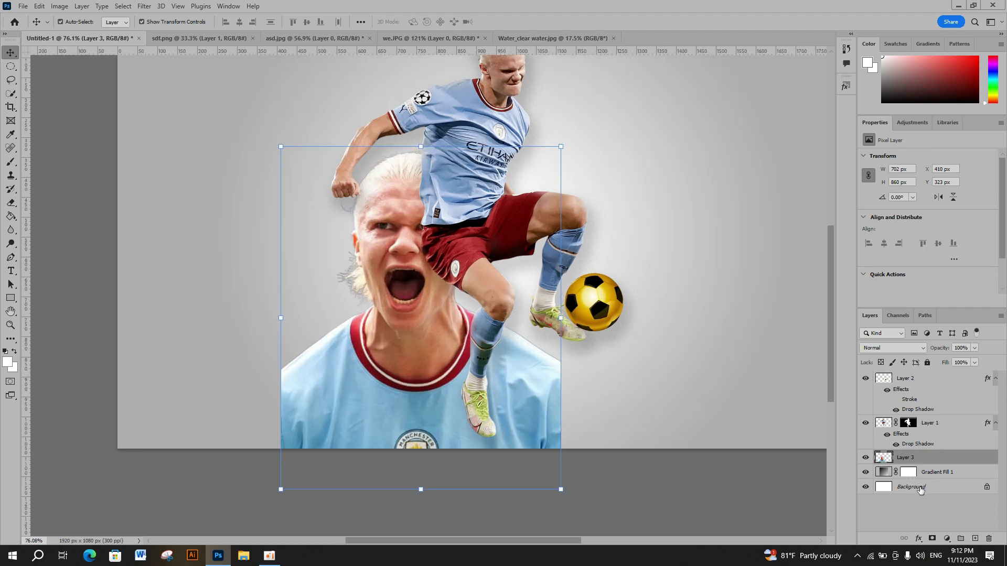
{"action": "left_click", "coordinate": [931, 539], "text": "alt"}
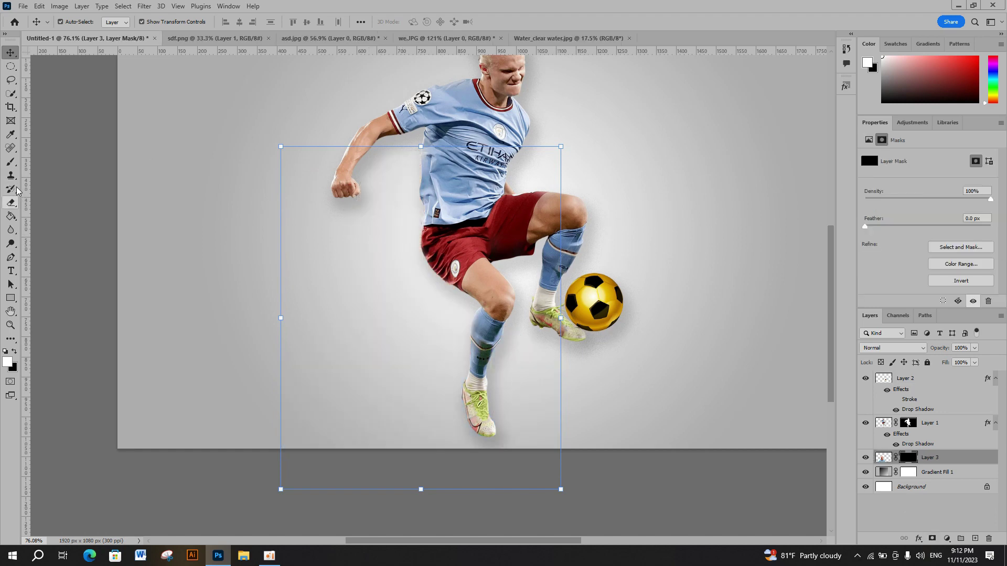
{"action": "left_click", "coordinate": [10, 135]}
{"action": "left_click", "coordinate": [7, 362]}
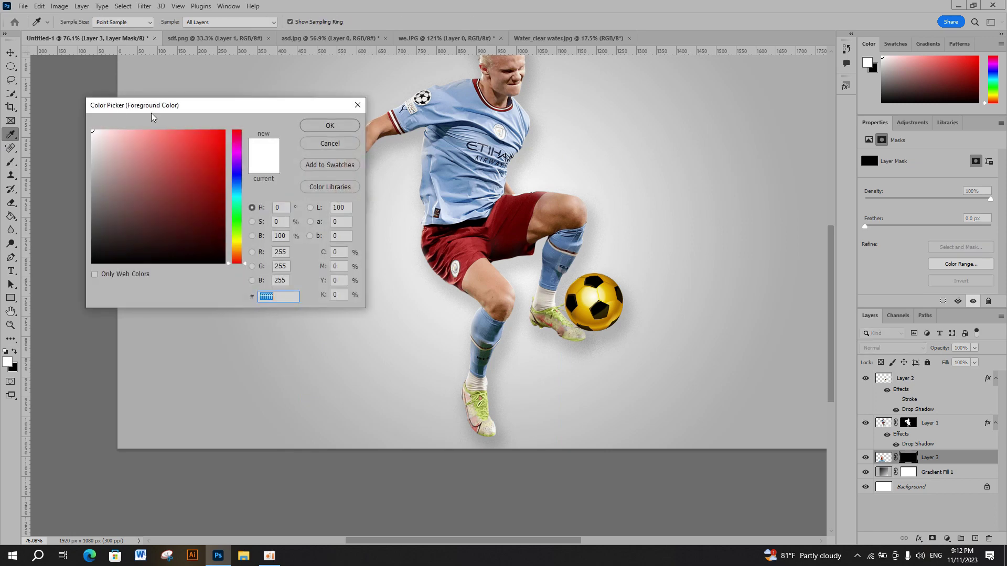
{"action": "left_click", "coordinate": [330, 126]}
{"action": "key", "text": "b"}
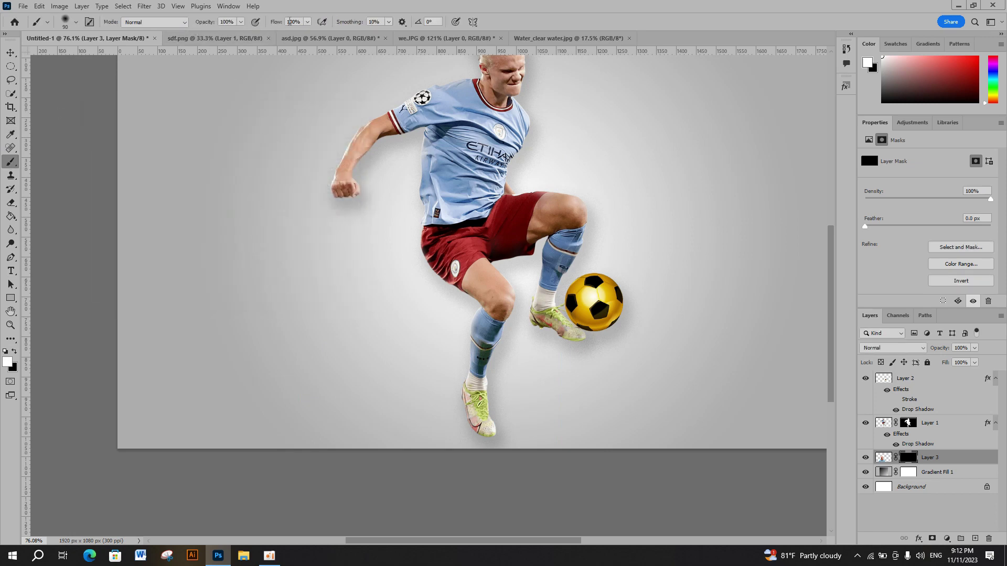
Step: Paint the face and shirt back into view with a soft, enlarged brush
{"action": "mouse_move", "coordinate": [392, 153]}
{"action": "left_mouse_down"}
{"action": "mouse_move", "coordinate": [404, 202]}
{"action": "mouse_move", "coordinate": [413, 184]}
{"action": "mouse_move", "coordinate": [373, 187]}
{"action": "mouse_move", "coordinate": [377, 207]}
{"action": "mouse_move", "coordinate": [434, 217]}
{"action": "mouse_move", "coordinate": [427, 180]}
{"action": "mouse_move", "coordinate": [366, 236]}
{"action": "mouse_move", "coordinate": [388, 231]}
{"action": "mouse_move", "coordinate": [421, 298]}
{"action": "mouse_move", "coordinate": [368, 272]}
{"action": "mouse_move", "coordinate": [416, 303]}
{"action": "mouse_move", "coordinate": [425, 323]}
{"action": "mouse_move", "coordinate": [360, 266]}
{"action": "mouse_move", "coordinate": [367, 334]}
{"action": "mouse_move", "coordinate": [393, 337]}
{"action": "mouse_move", "coordinate": [416, 371]}
{"action": "mouse_move", "coordinate": [342, 348]}
{"action": "mouse_move", "coordinate": [399, 356]}
{"action": "mouse_move", "coordinate": [354, 365]}
{"action": "mouse_move", "coordinate": [378, 391]}
{"action": "mouse_move", "coordinate": [448, 348]}
{"action": "mouse_move", "coordinate": [472, 367]}
{"action": "mouse_move", "coordinate": [475, 392]}
{"action": "mouse_move", "coordinate": [456, 439]}
{"action": "mouse_move", "coordinate": [393, 411]}
{"action": "mouse_move", "coordinate": [396, 403]}
{"action": "mouse_move", "coordinate": [349, 442]}
{"action": "mouse_move", "coordinate": [344, 381]}
{"action": "mouse_move", "coordinate": [327, 388]}
{"action": "mouse_move", "coordinate": [315, 479]}
{"action": "mouse_move", "coordinate": [439, 472]}
{"action": "mouse_move", "coordinate": [406, 464]}
{"action": "mouse_move", "coordinate": [462, 420]}
{"action": "mouse_move", "coordinate": [462, 467]}
{"action": "mouse_move", "coordinate": [415, 482]}
{"action": "mouse_move", "coordinate": [427, 441]}
{"action": "left_mouse_up"}
{"action": "scroll", "coordinate": [398, 173], "scroll_direction": "up", "scroll_amount": 2}
{"action": "scroll", "coordinate": [443, 388], "scroll_direction": "down", "scroll_amount": 4}
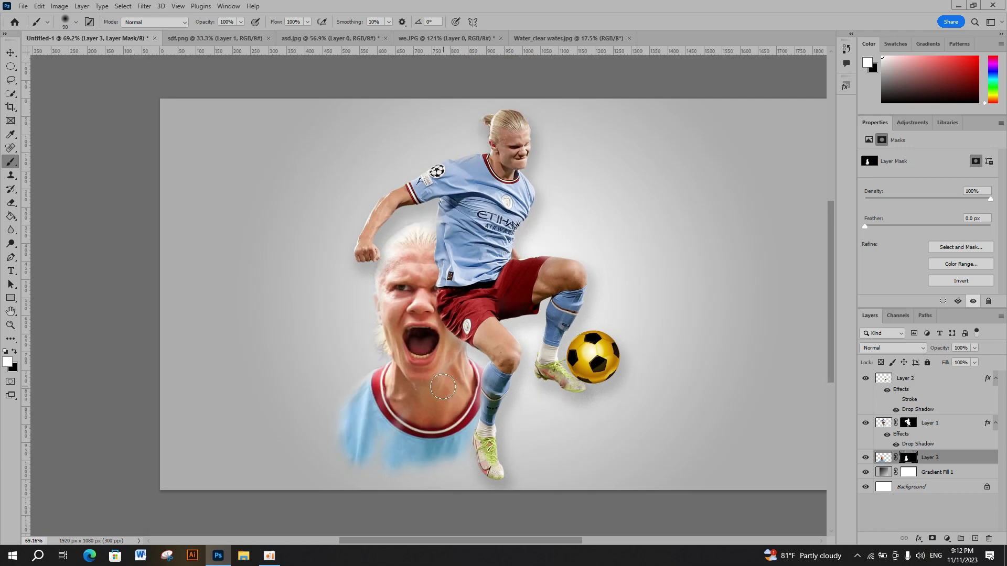
{"action": "mouse_move", "coordinate": [394, 408]}
{"action": "left_mouse_down"}
{"action": "mouse_move", "coordinate": [360, 423]}
{"action": "mouse_move", "coordinate": [351, 440]}
{"action": "mouse_move", "coordinate": [445, 447]}
{"action": "mouse_move", "coordinate": [438, 508]}
{"action": "mouse_move", "coordinate": [402, 480]}
{"action": "mouse_move", "coordinate": [461, 451]}
{"action": "mouse_move", "coordinate": [458, 503]}
{"action": "left_mouse_up"}
{"action": "key", "text": "bracketright"}
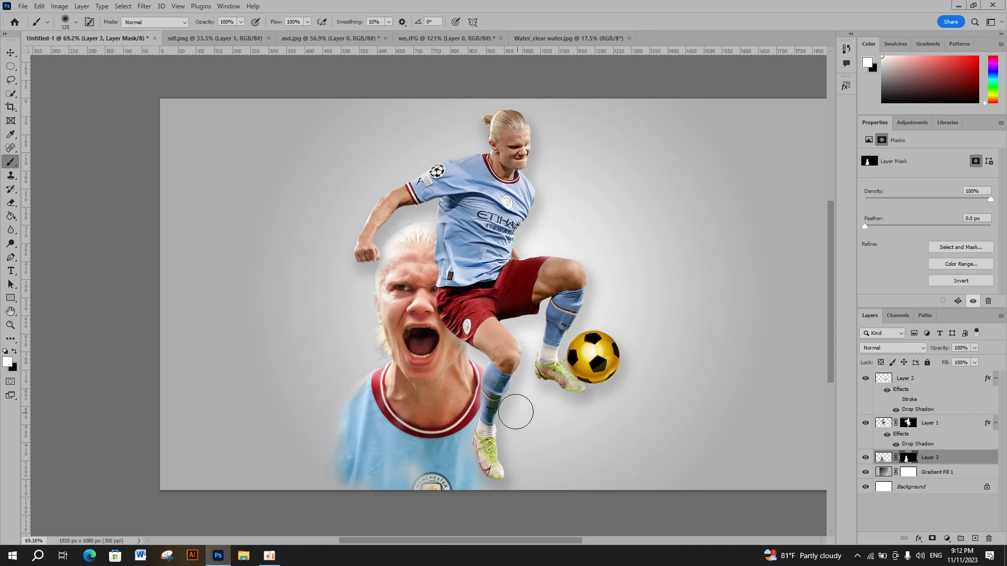
{"action": "mouse_move", "coordinate": [513, 412]}
{"action": "left_mouse_down"}
{"action": "mouse_move", "coordinate": [535, 446]}
{"action": "mouse_move", "coordinate": [521, 404]}
{"action": "mouse_move", "coordinate": [524, 462]}
{"action": "mouse_move", "coordinate": [560, 454]}
{"action": "mouse_move", "coordinate": [539, 474]}
{"action": "left_mouse_up"}
{"action": "scroll", "coordinate": [539, 473], "scroll_direction": "up", "scroll_amount": 1}
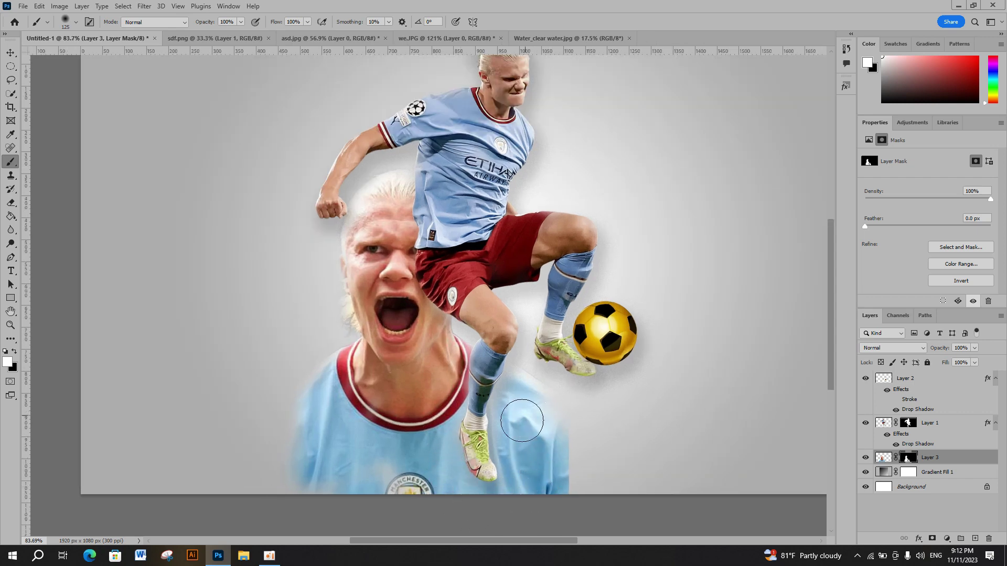
{"action": "mouse_move", "coordinate": [521, 382]}
{"action": "left_mouse_down"}
{"action": "mouse_move", "coordinate": [513, 453]}
{"action": "mouse_move", "coordinate": [519, 386]}
{"action": "left_mouse_up"}
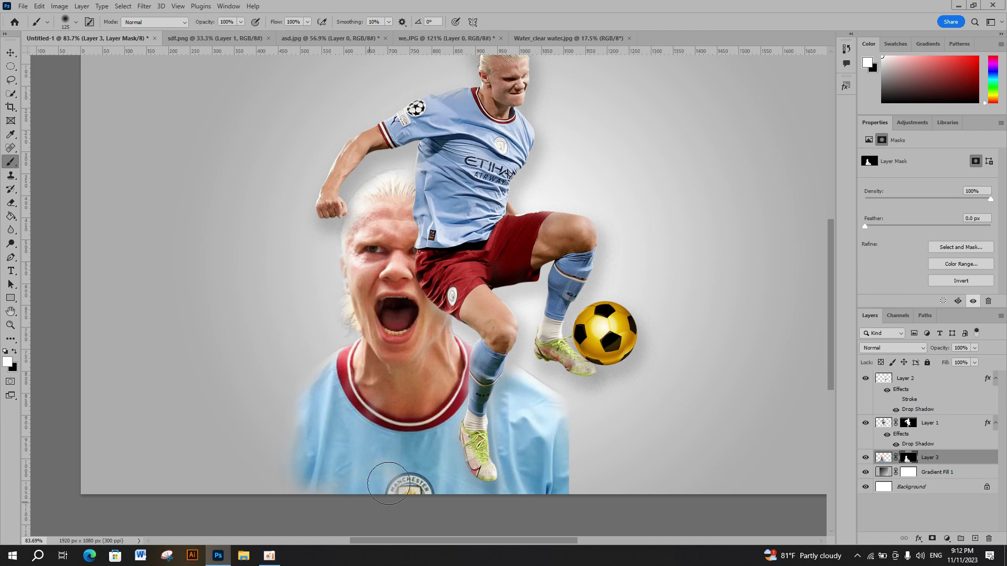
{"action": "mouse_move", "coordinate": [314, 368]}
{"action": "left_mouse_down"}
{"action": "mouse_move", "coordinate": [294, 477]}
{"action": "mouse_move", "coordinate": [296, 402]}
{"action": "left_mouse_up"}
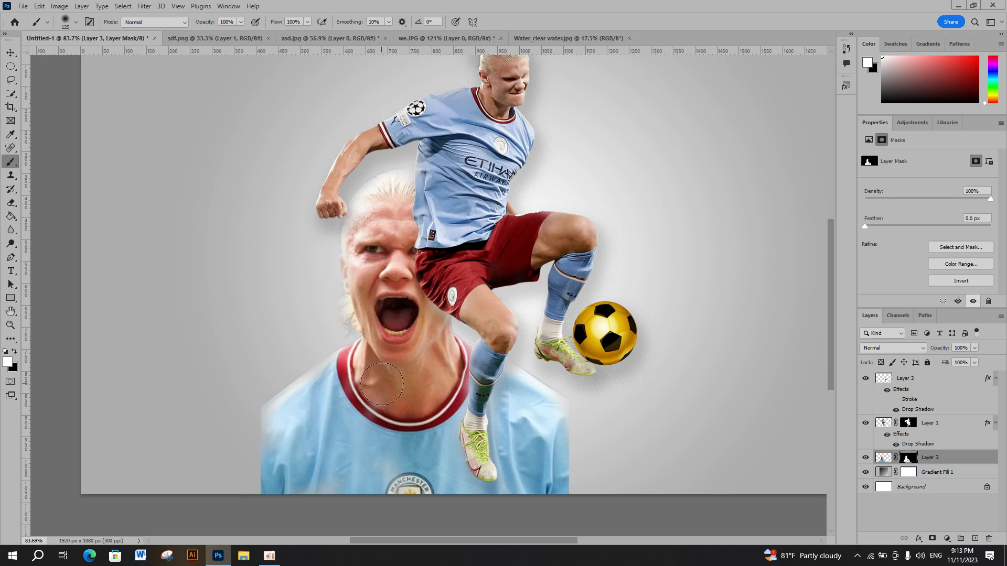
Step: Move the face layer above the player layer and paint more of the face in on its mask
{"action": "scroll", "coordinate": [451, 346], "scroll_direction": "down", "scroll_amount": 1}
{"action": "scroll", "coordinate": [431, 324], "scroll_direction": "up", "scroll_amount": 1}
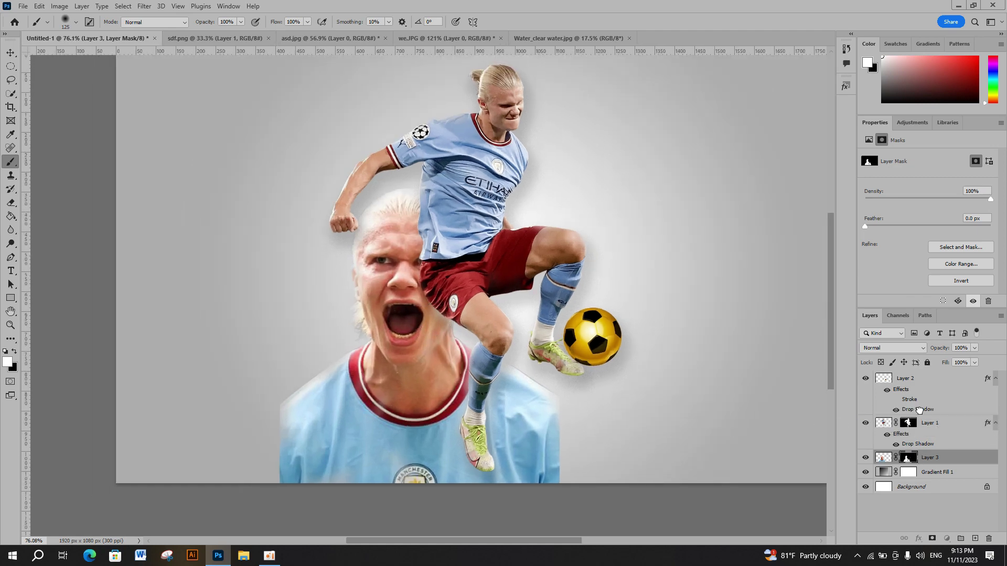
{"action": "left_click_drag", "start_coordinate": [918, 459], "coordinate": [918, 418]}
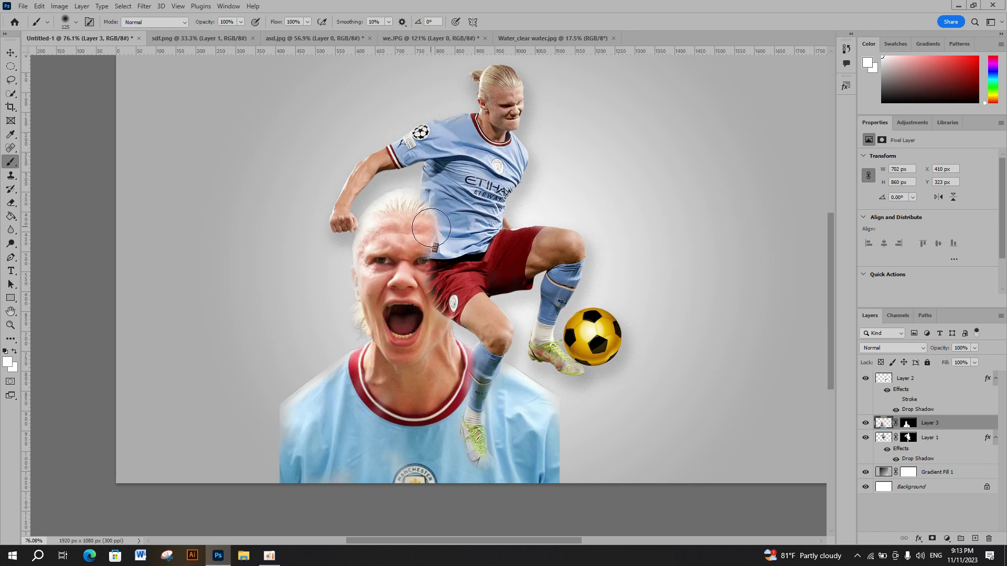
{"action": "left_click_drag", "start_coordinate": [432, 216], "coordinate": [435, 248]}
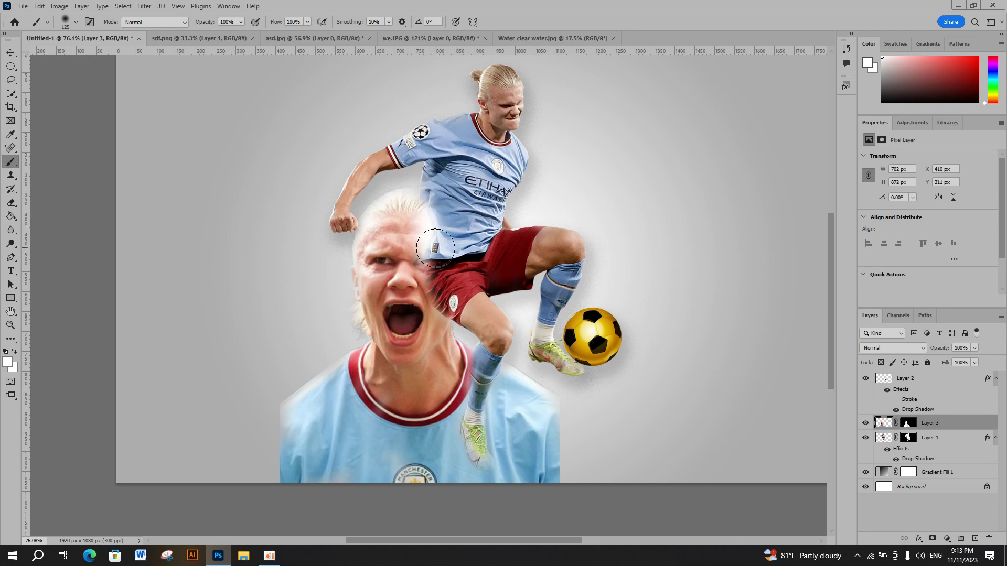
{"action": "key", "text": "ctrl+z"}
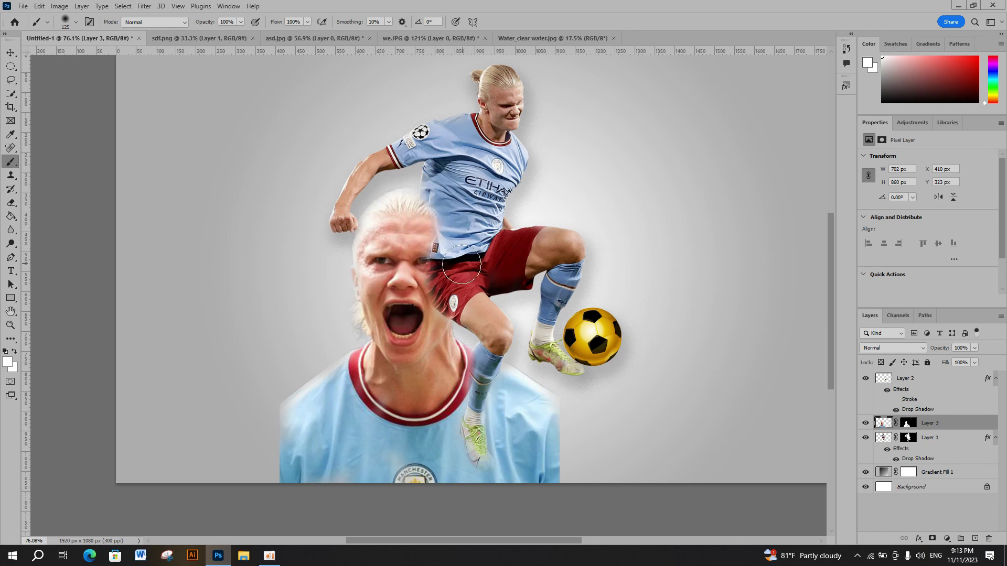
{"action": "left_click", "coordinate": [910, 426]}
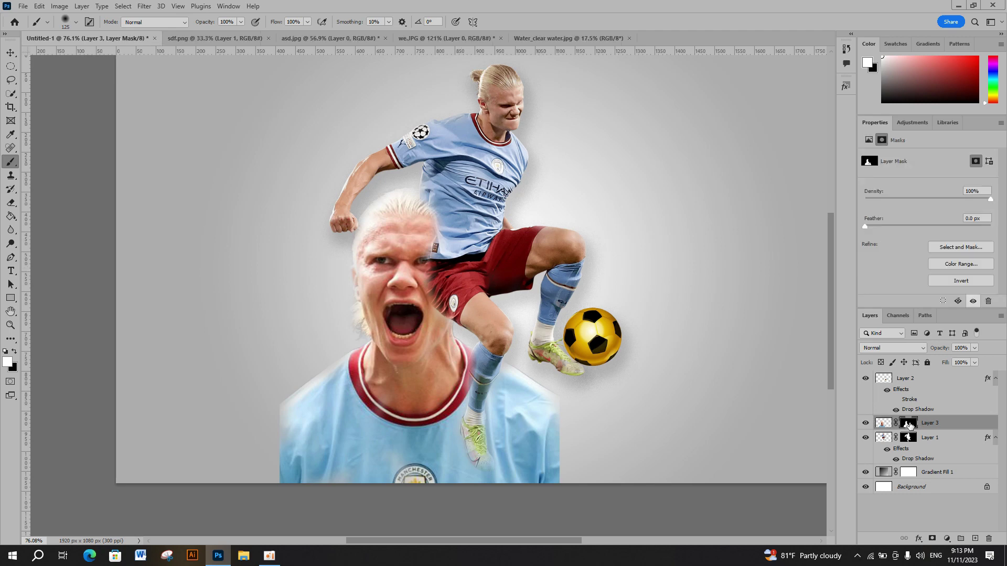
{"action": "left_click_drag", "start_coordinate": [433, 208], "coordinate": [433, 302]}
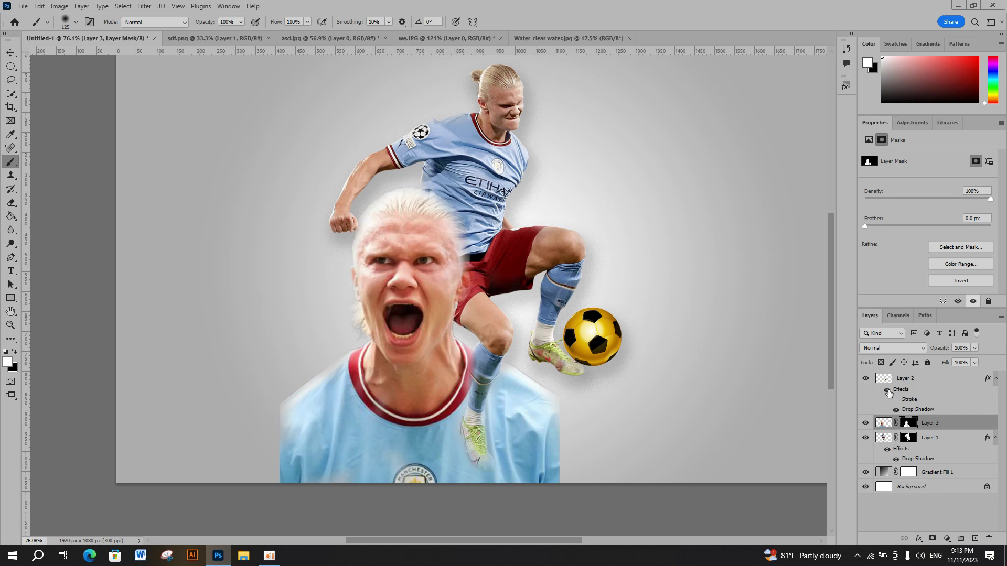
Step: Desaturate Layer 3's face photo to grayscale
{"action": "left_click", "coordinate": [882, 425]}
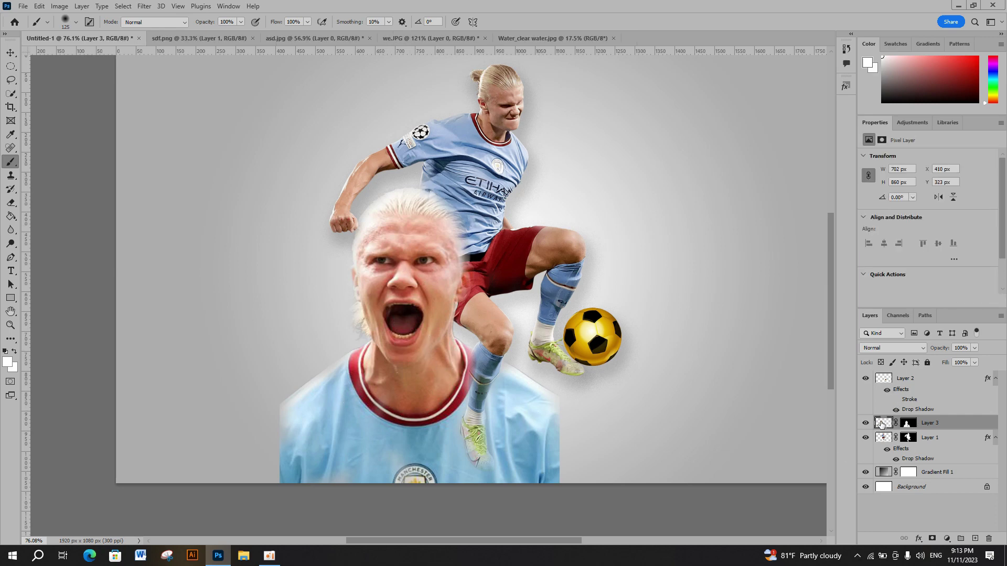
{"action": "left_click", "coordinate": [60, 7]}
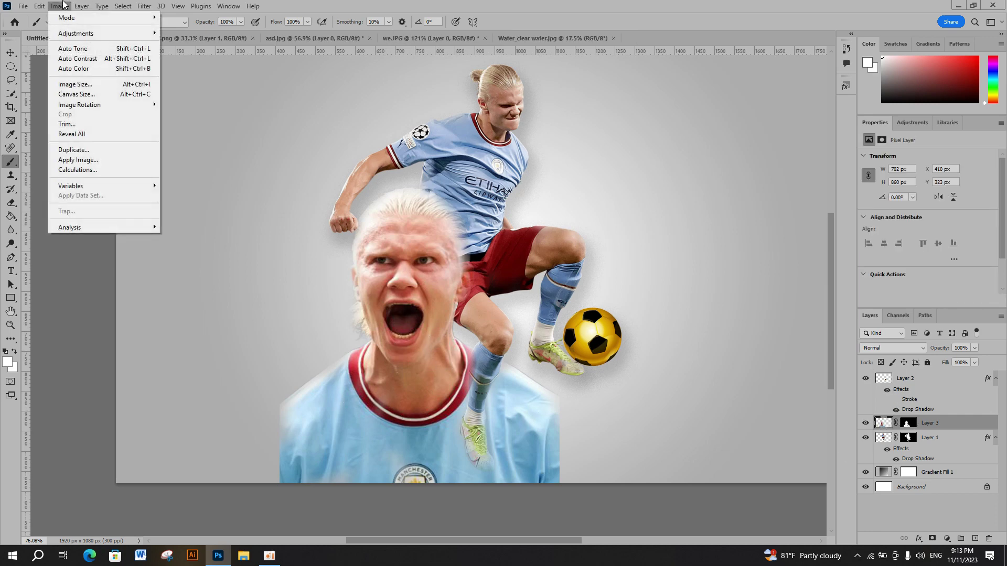
{"action": "mouse_move", "coordinate": [75, 33]}
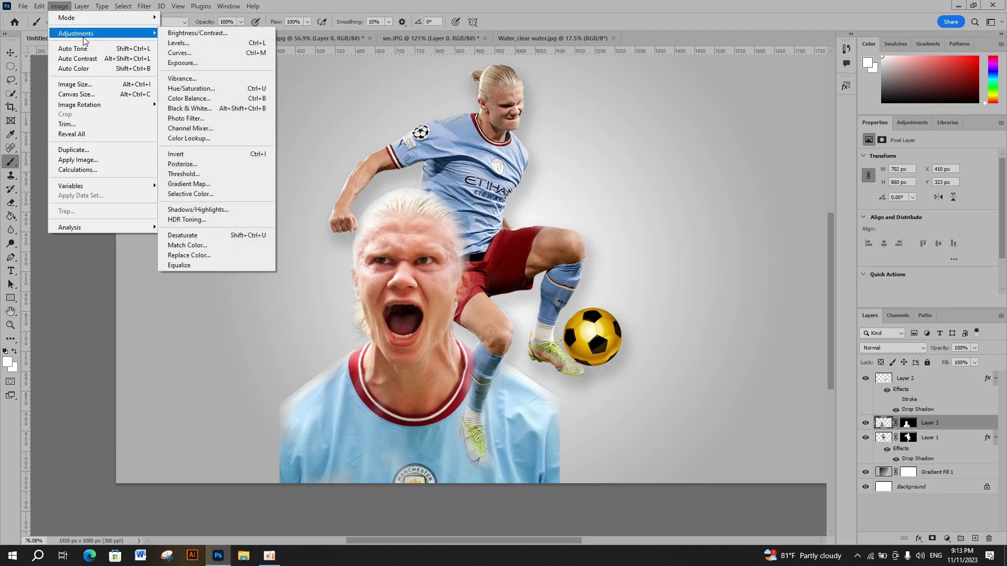
{"action": "left_click", "coordinate": [197, 235]}
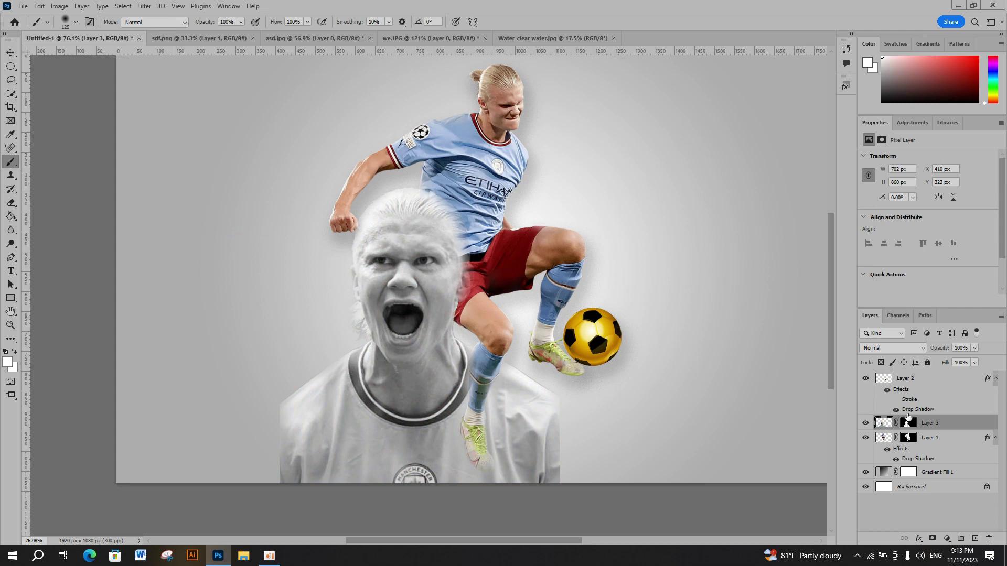
Step: Apply Levels with inputs 9, 1.00 and 248 to boost the face's contrast
{"action": "key", "text": "ctrl+l"}
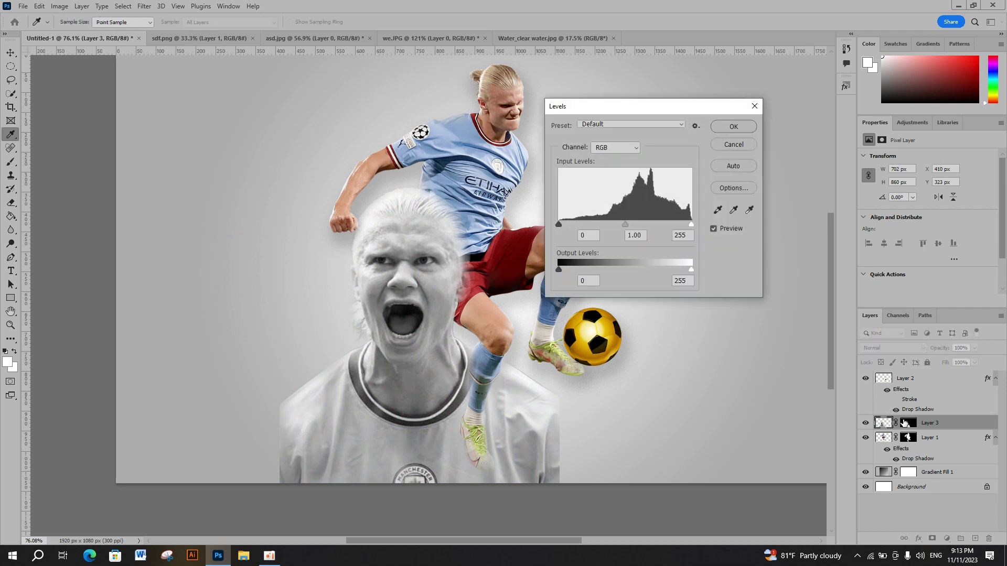
{"action": "left_click_drag", "start_coordinate": [558, 223], "coordinate": [565, 225]}
{"action": "left_click", "coordinate": [563, 224]}
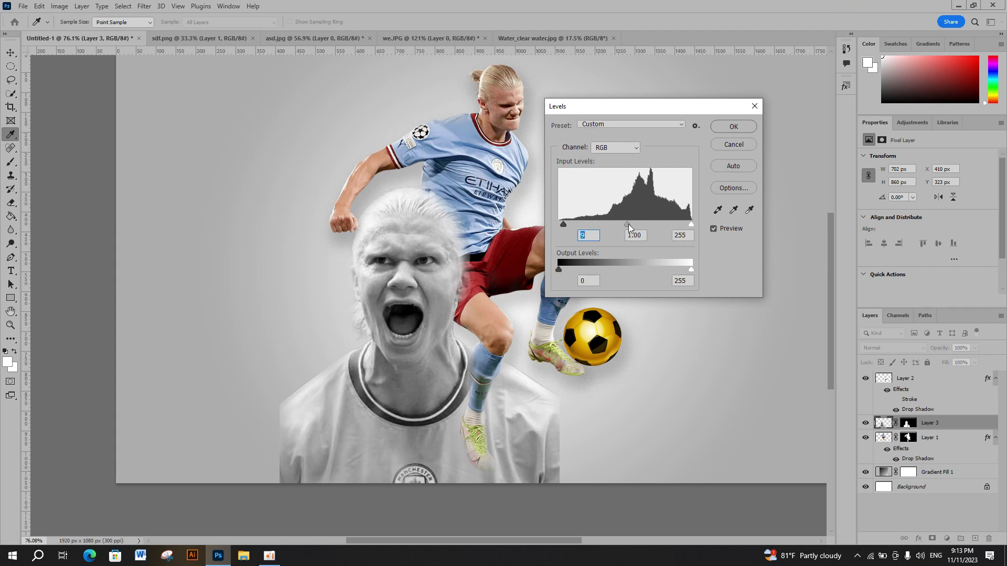
{"action": "left_click", "coordinate": [628, 225]}
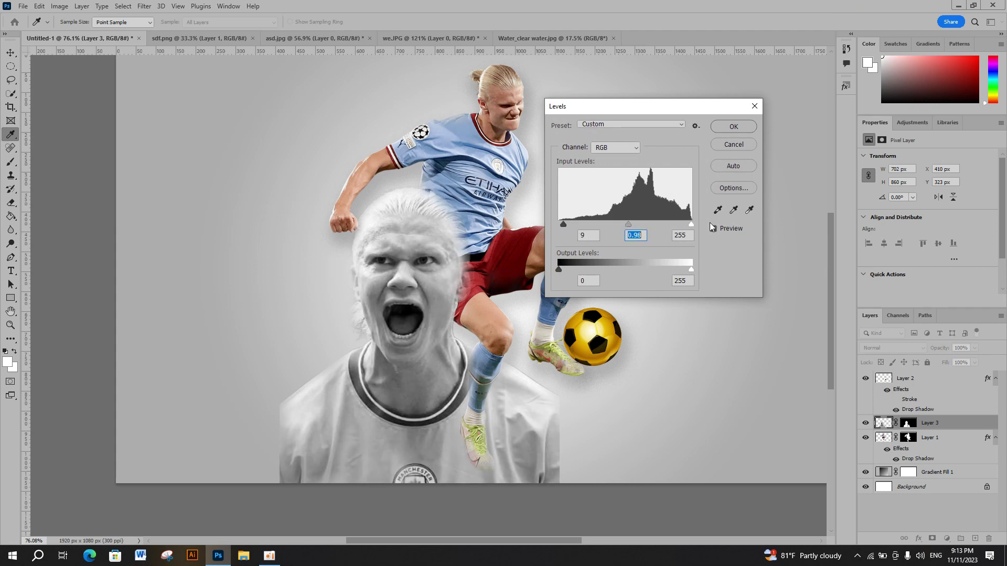
{"action": "left_click_drag", "start_coordinate": [695, 224], "coordinate": [687, 225]}
{"action": "left_click", "coordinate": [682, 225]}
{"action": "left_click", "coordinate": [733, 126]}
{"action": "key", "text": "b"}
{"action": "left_click_drag", "start_coordinate": [478, 247], "coordinate": [111, 182]}
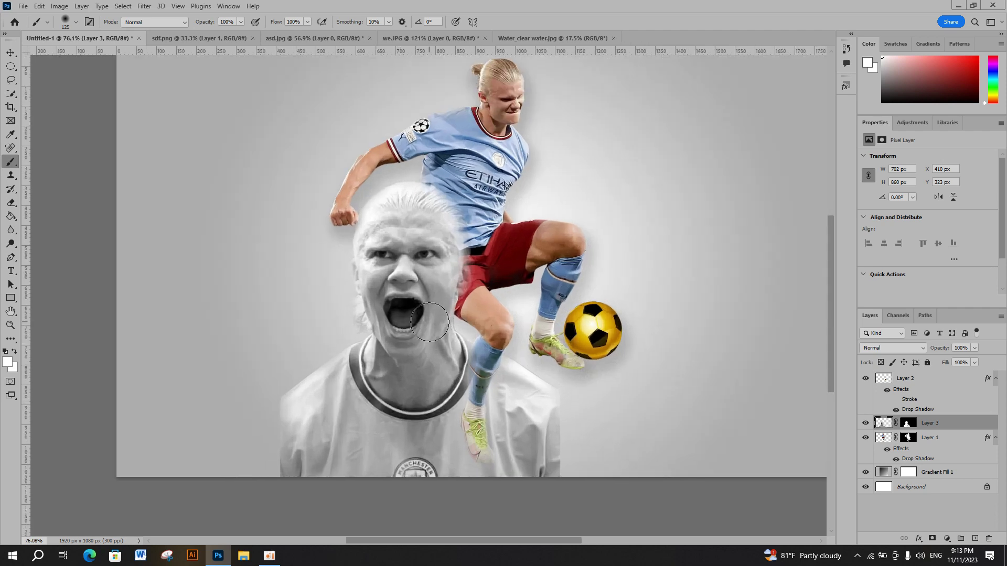
Step: Select the face photo layer with the Move tool and adjust the view
{"action": "left_click", "coordinate": [9, 52]}
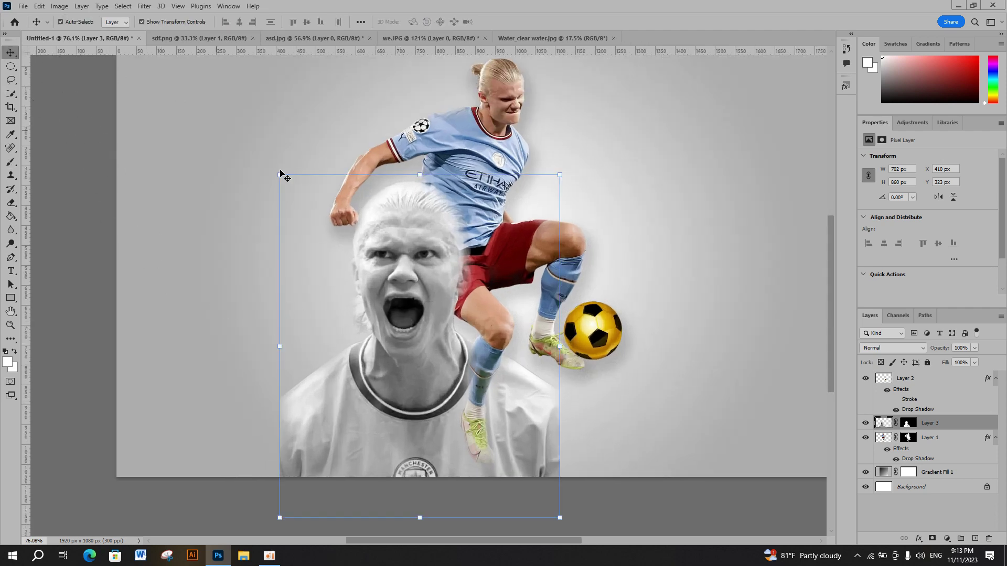
{"action": "left_click", "coordinate": [686, 206]}
{"action": "left_click", "coordinate": [414, 261]}
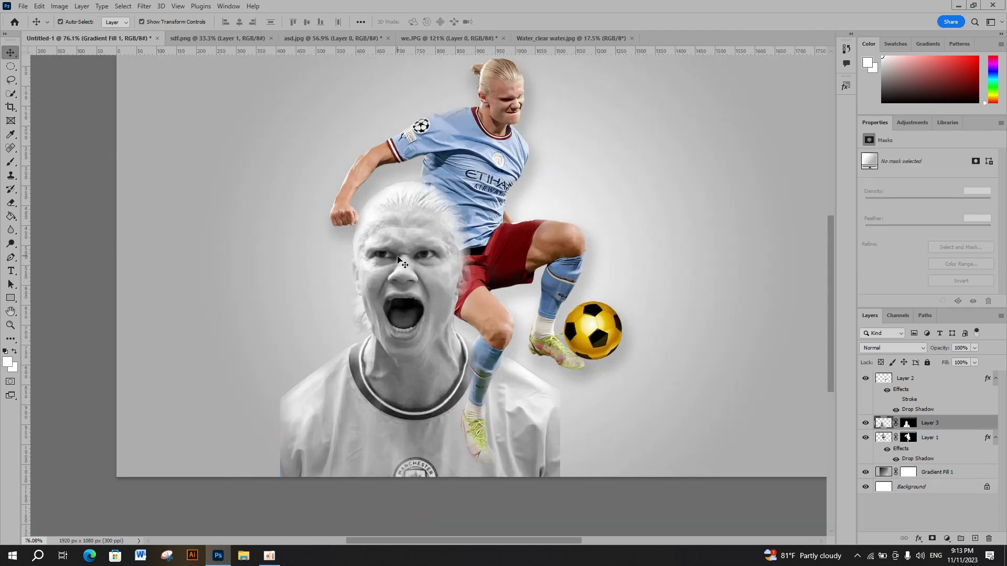
{"action": "scroll", "coordinate": [378, 257], "scroll_direction": "up", "scroll_amount": 4}
{"action": "scroll", "coordinate": [380, 238], "scroll_direction": "up", "scroll_amount": 2}
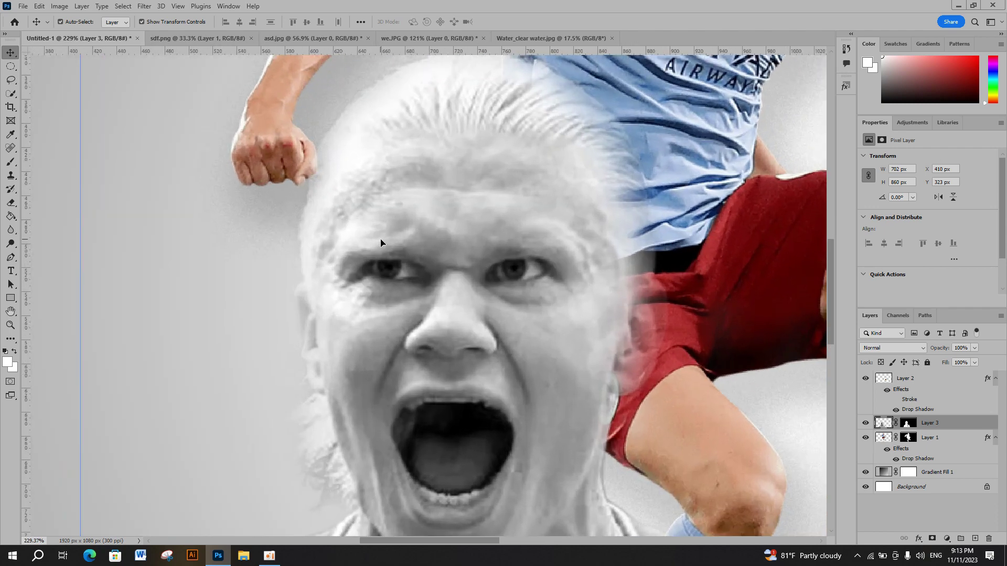
{"action": "scroll", "coordinate": [379, 241], "scroll_direction": "up", "scroll_amount": 1}
{"action": "scroll", "coordinate": [381, 242], "scroll_direction": "up", "scroll_amount": 1}
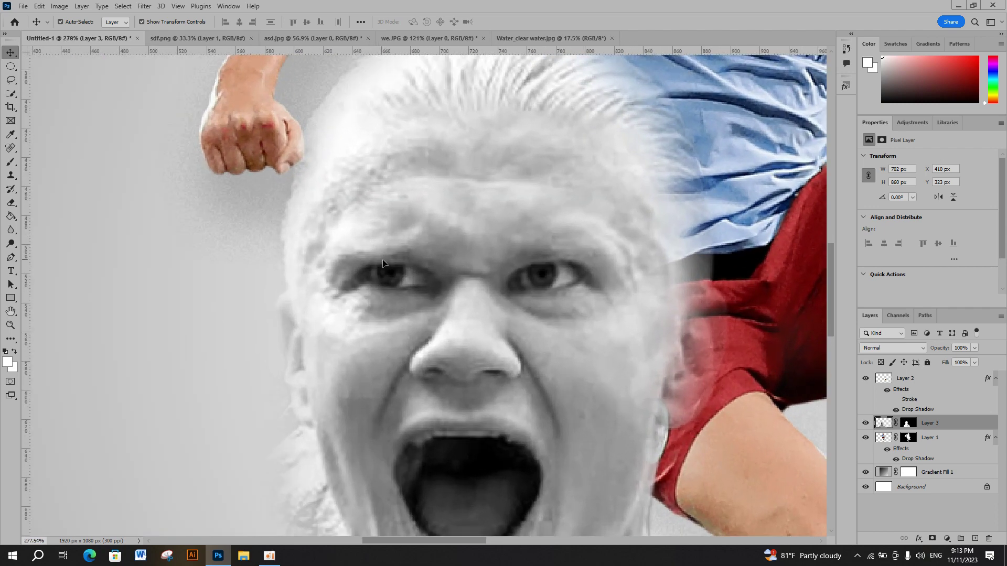
Step: Quick-select both eyes, trimming excess with Alt, and copy them to new Layer 4
{"action": "left_click", "coordinate": [14, 93]}
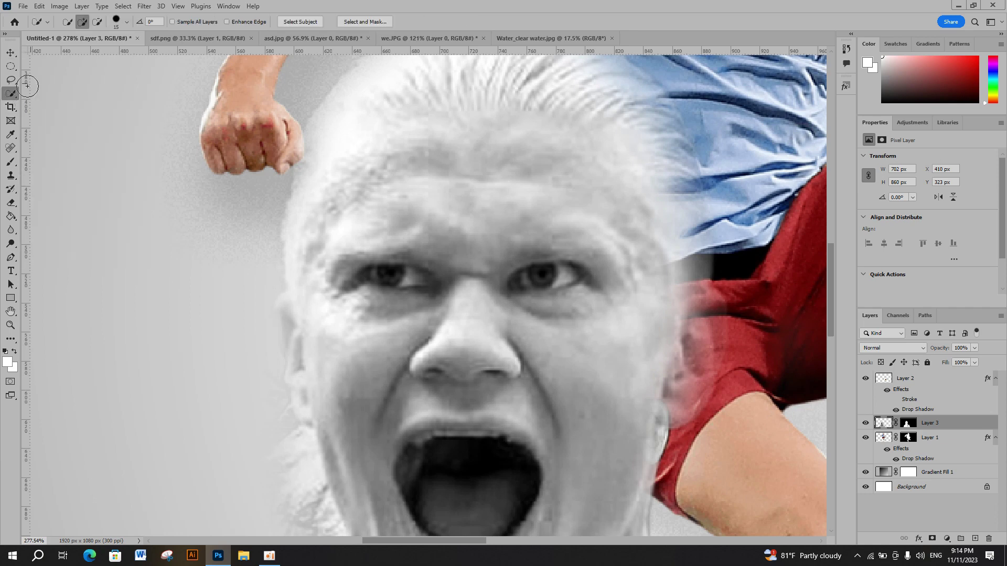
{"action": "left_click_drag", "start_coordinate": [388, 276], "coordinate": [412, 276]}
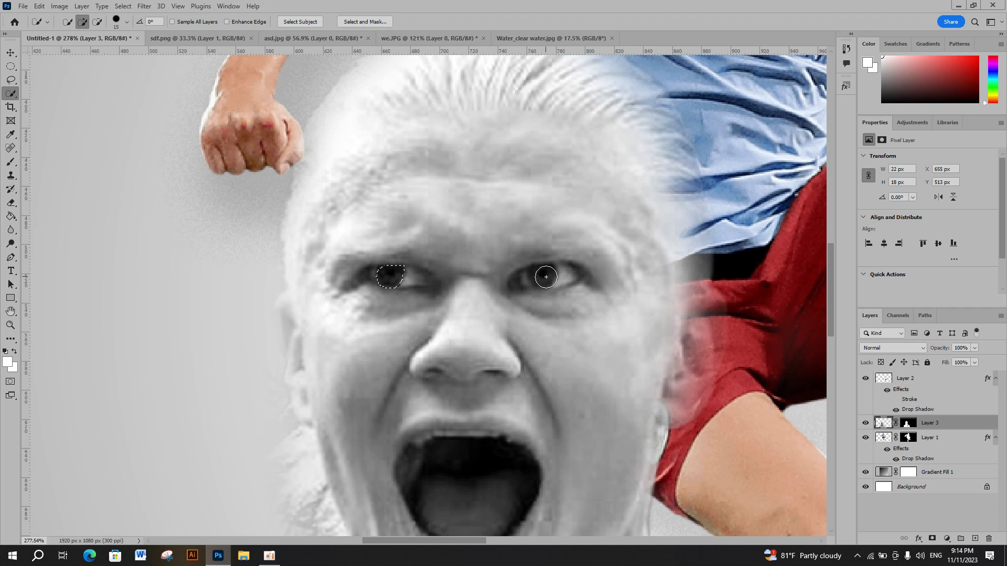
{"action": "left_click_drag", "start_coordinate": [546, 277], "coordinate": [558, 282]}
{"action": "scroll", "coordinate": [554, 280], "scroll_direction": "down", "scroll_amount": 3}
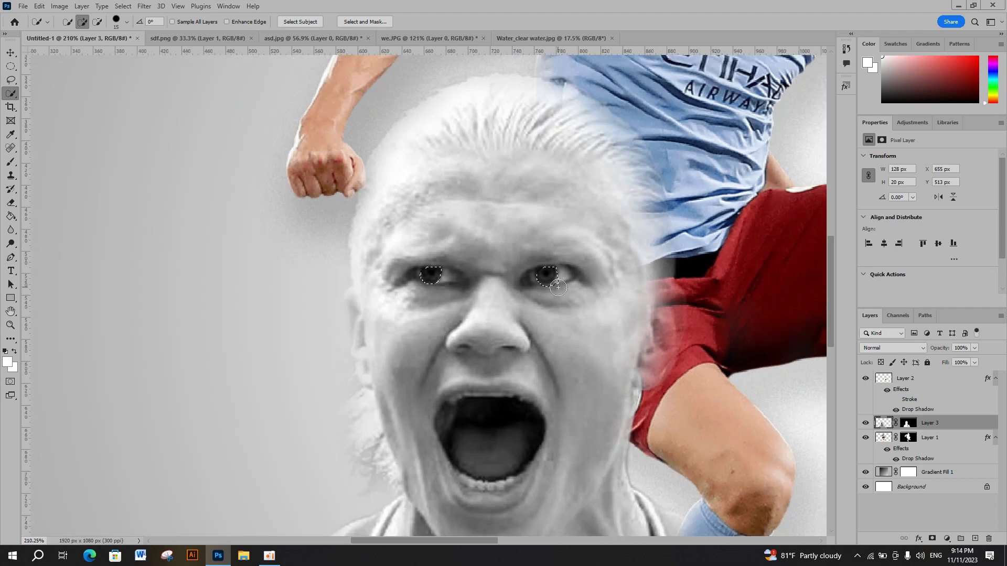
{"action": "key", "text": "alt"}
{"action": "scroll", "coordinate": [585, 242], "scroll_direction": "down", "scroll_amount": 2}
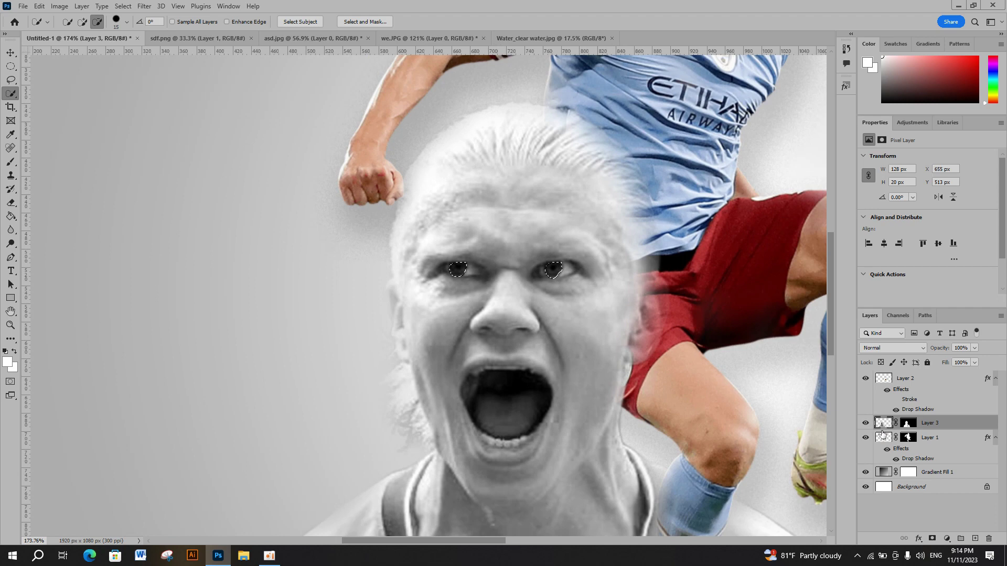
{"action": "key", "text": "ctrl+j"}
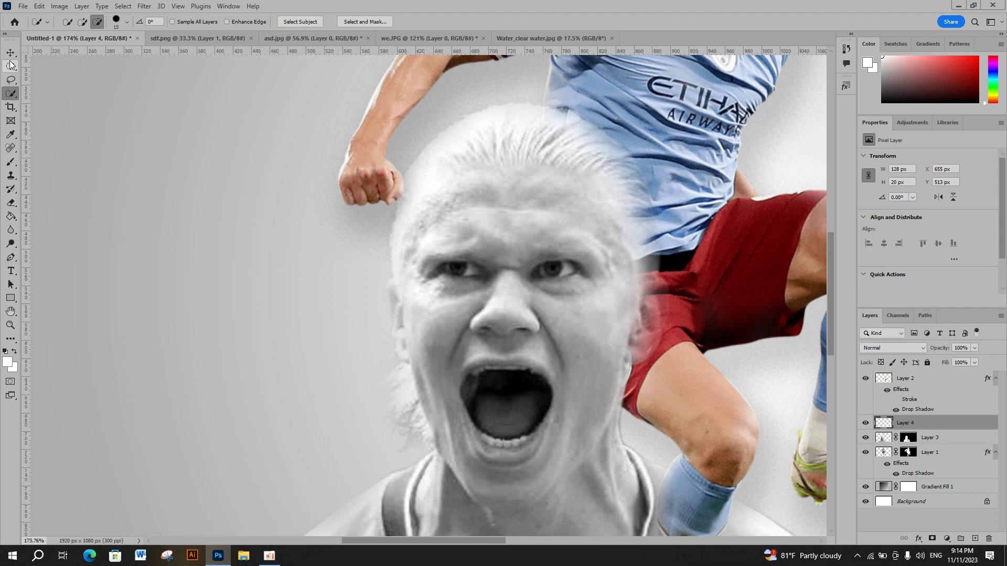
Step: Drag the Water_clear water.jpg image into the poster as a new layer
{"action": "left_click", "coordinate": [10, 53]}
{"action": "scroll", "coordinate": [334, 268], "scroll_direction": "down", "scroll_amount": 3}
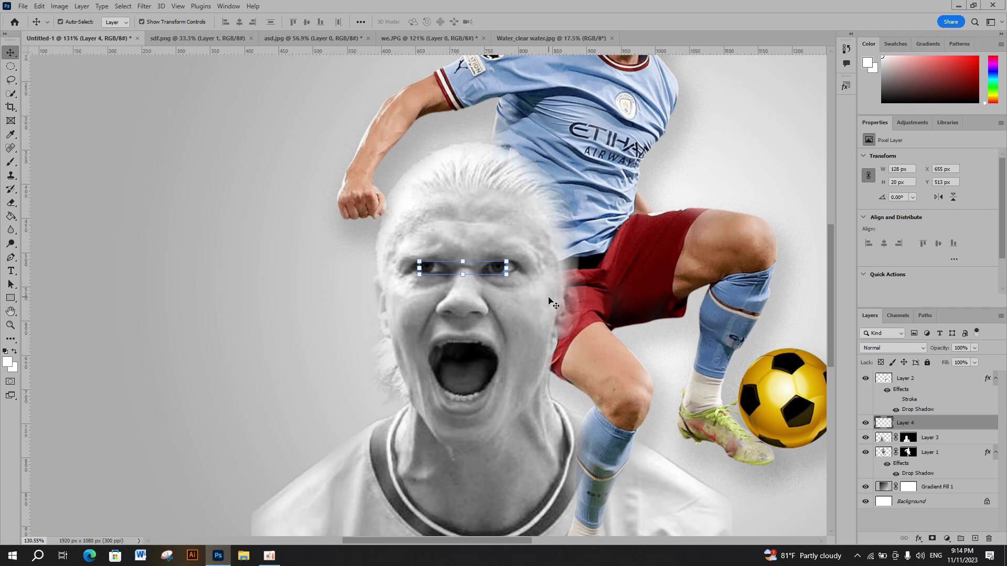
{"action": "left_click", "coordinate": [536, 36]}
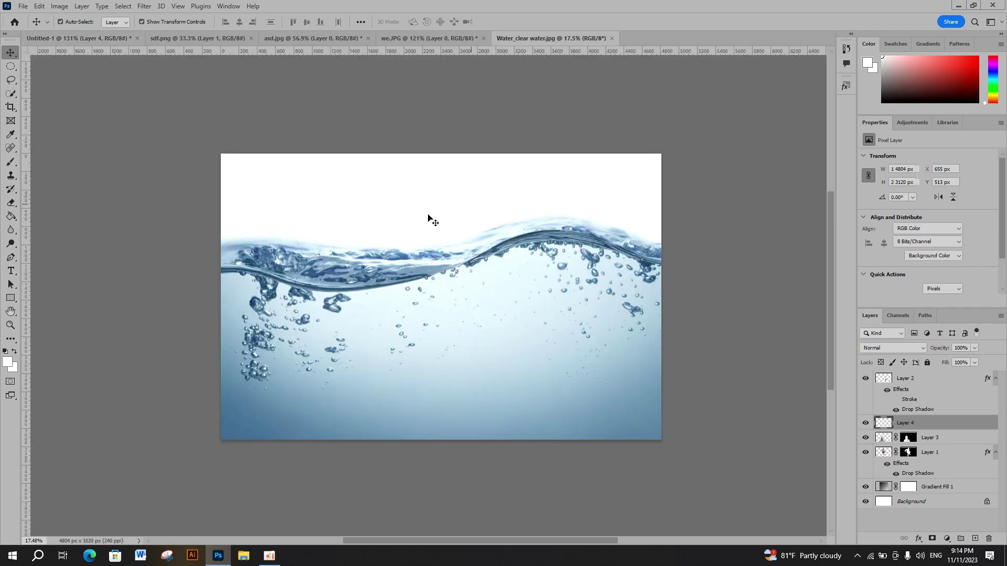
{"action": "mouse_move", "coordinate": [149, 81]}
{"action": "left_mouse_down"}
{"action": "mouse_move", "coordinate": [108, 26]}
{"action": "mouse_move", "coordinate": [104, 38]}
{"action": "left_mouse_up"}
{"action": "left_click_drag", "start_coordinate": [450, 272], "coordinate": [450, 273]}
{"action": "scroll", "coordinate": [506, 288], "scroll_direction": "down", "scroll_amount": 5}
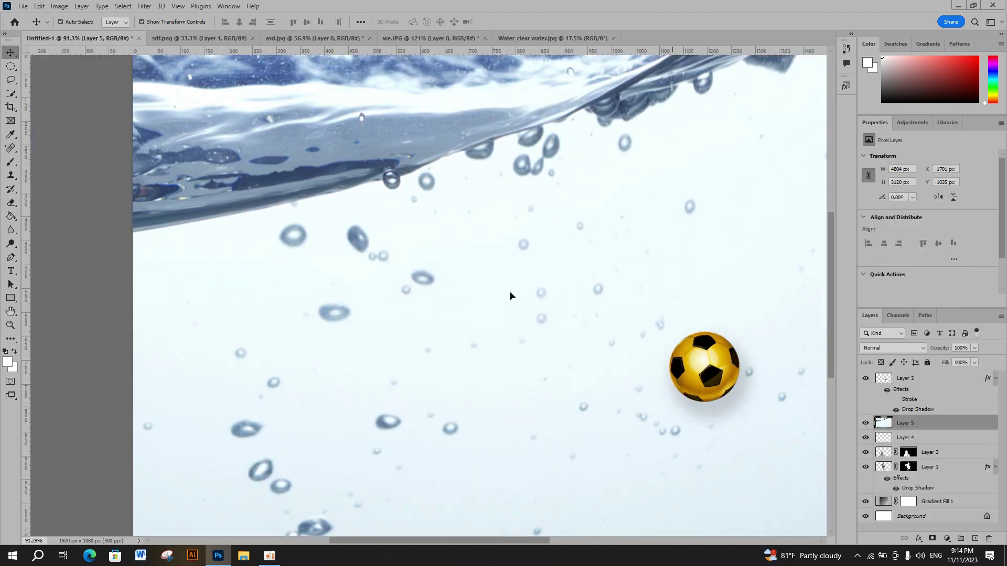
{"action": "scroll", "coordinate": [385, 233], "scroll_direction": "down", "scroll_amount": 3}
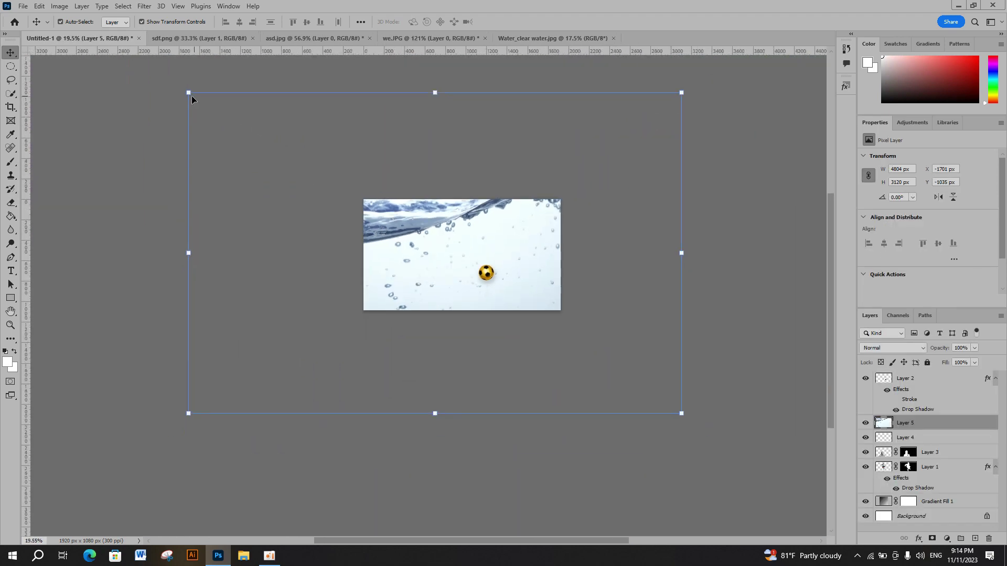
Step: Shrink the water image with Free Transform and centre it over the player
{"action": "left_click_drag", "start_coordinate": [189, 92], "coordinate": [532, 351]}
{"action": "left_click_drag", "start_coordinate": [580, 390], "coordinate": [422, 247]}
{"action": "left_click_drag", "start_coordinate": [537, 283], "coordinate": [478, 272]}
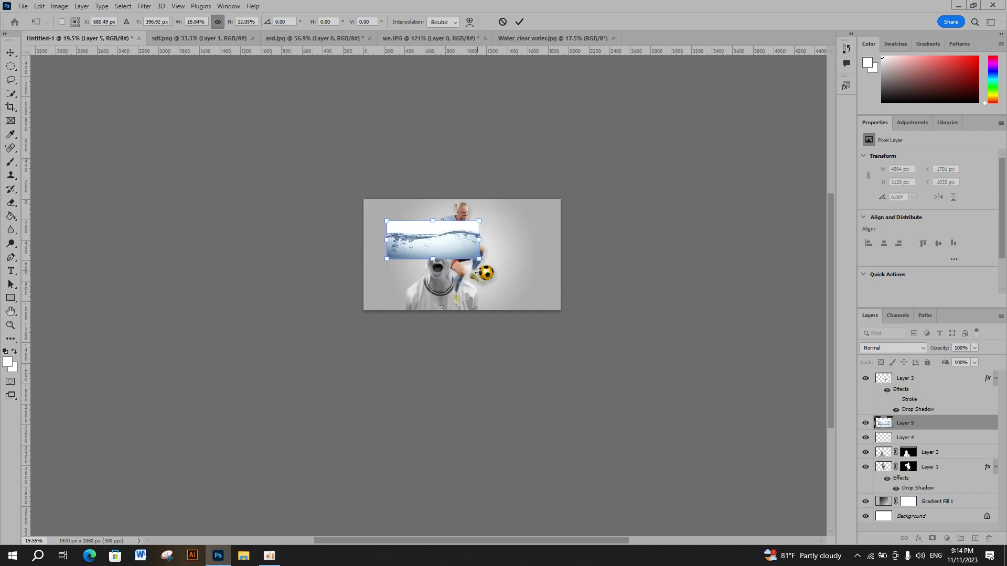
{"action": "scroll", "coordinate": [446, 226], "scroll_direction": "up", "scroll_amount": 1}
{"action": "scroll", "coordinate": [443, 226], "scroll_direction": "up", "scroll_amount": 3}
{"action": "scroll", "coordinate": [442, 228], "scroll_direction": "up", "scroll_amount": 2}
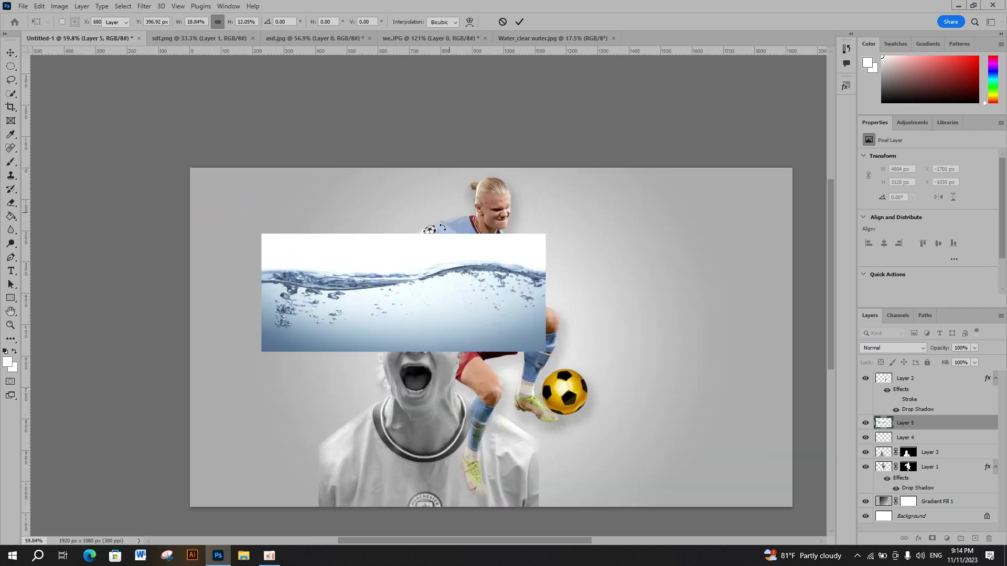
{"action": "key", "text": "Return"}
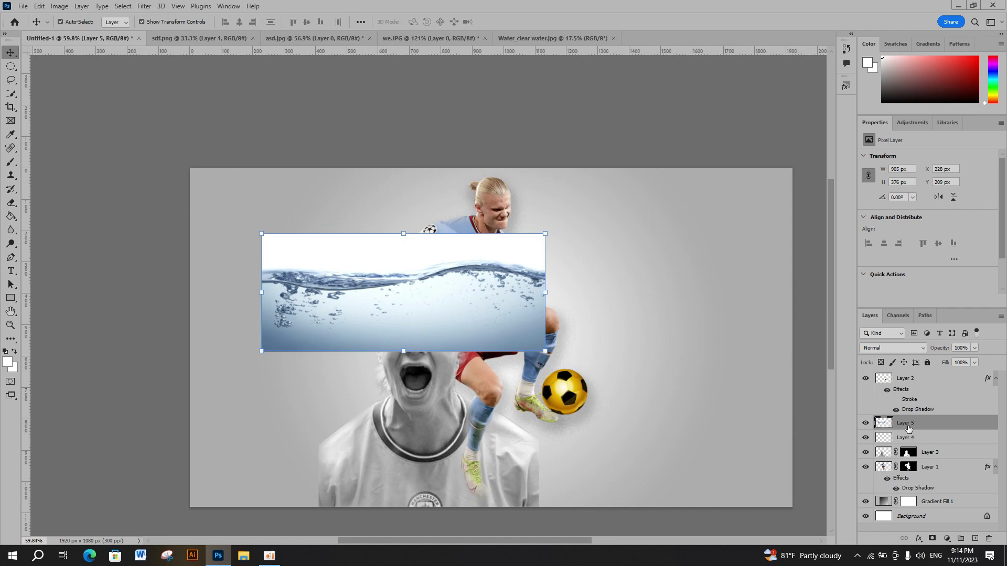
Step: Clip the water layer to the eyes layer and resize it over the eyes
{"action": "right_click", "coordinate": [909, 424]}
{"action": "left_click", "coordinate": [818, 303]}
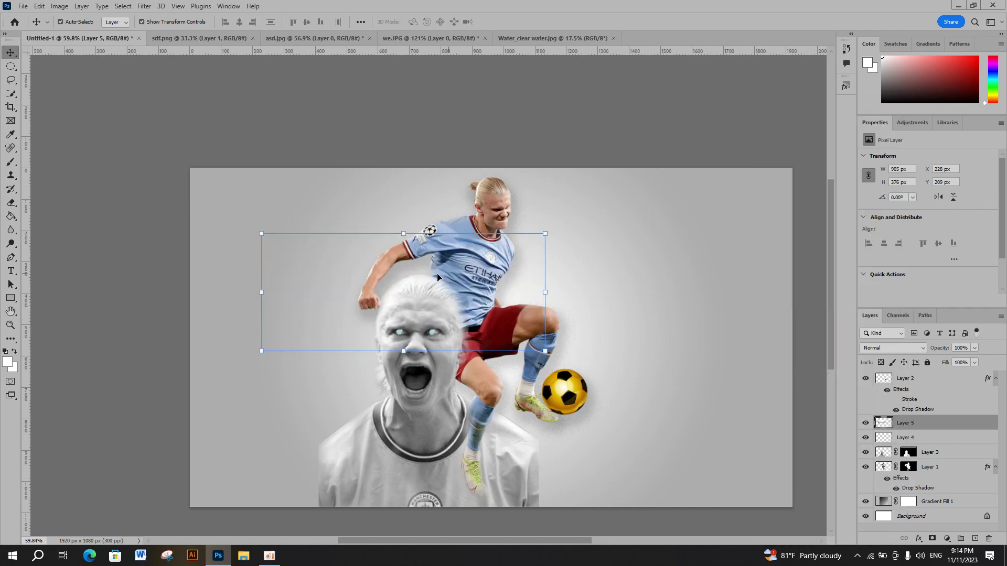
{"action": "scroll", "coordinate": [410, 286], "scroll_direction": "up", "scroll_amount": 2}
{"action": "scroll", "coordinate": [409, 286], "scroll_direction": "up", "scroll_amount": 1}
{"action": "scroll", "coordinate": [410, 285], "scroll_direction": "up", "scroll_amount": 1}
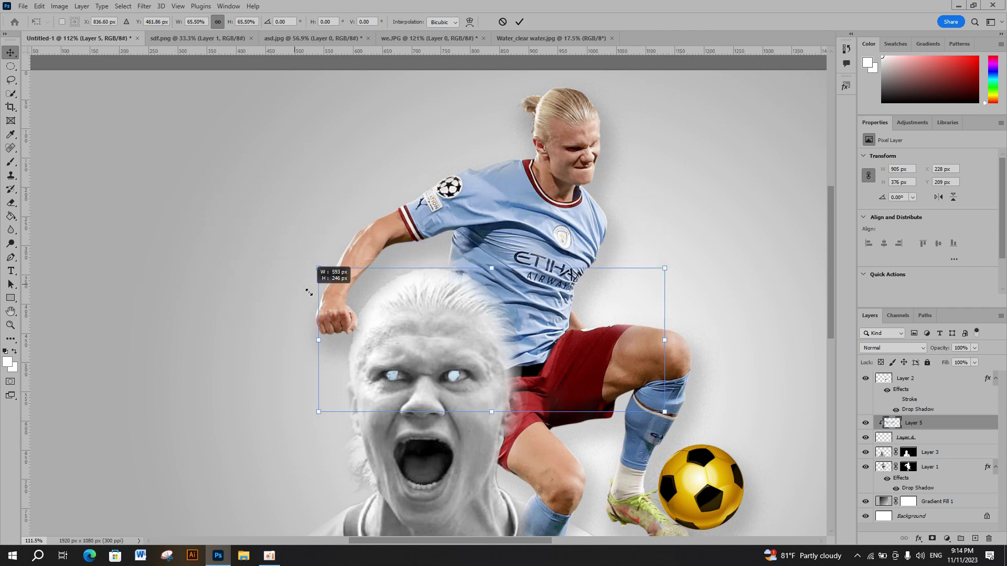
{"action": "left_click_drag", "start_coordinate": [134, 194], "coordinate": [337, 287]}
{"action": "left_click_drag", "start_coordinate": [523, 340], "coordinate": [541, 357]}
{"action": "key", "text": "Return"}
{"action": "scroll", "coordinate": [422, 283], "scroll_direction": "down", "scroll_amount": 2}
{"action": "scroll", "coordinate": [422, 283], "scroll_direction": "down", "scroll_amount": 1}
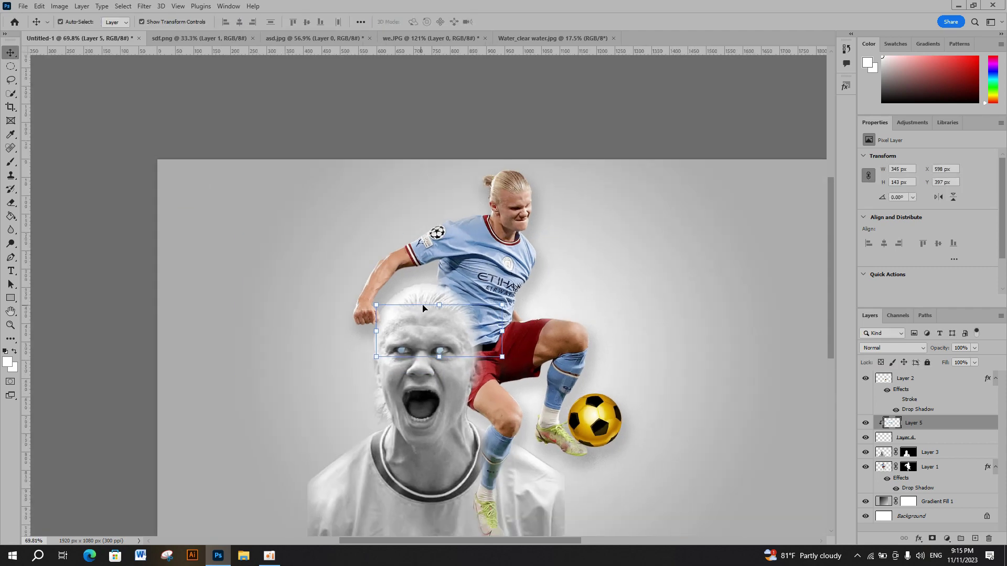
{"action": "scroll", "coordinate": [419, 268], "scroll_direction": "down", "scroll_amount": 1}
Step: Deselect the water layer and review the composition
{"action": "left_click", "coordinate": [420, 268]}
{"action": "scroll", "coordinate": [508, 257], "scroll_direction": "up", "scroll_amount": 1}
{"action": "scroll", "coordinate": [507, 258], "scroll_direction": "up", "scroll_amount": 1}
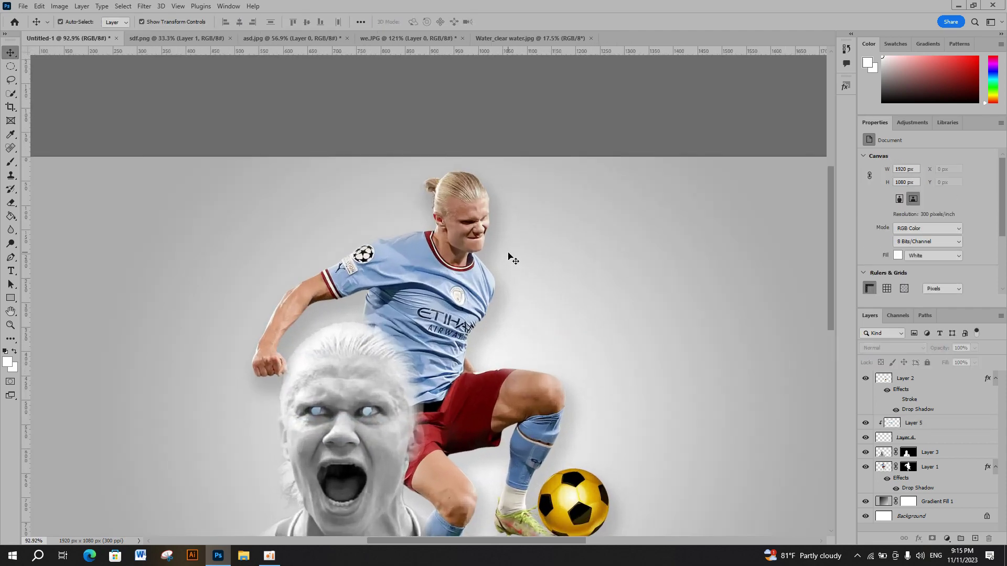
{"action": "scroll", "coordinate": [503, 293], "scroll_direction": "down", "scroll_amount": 1}
{"action": "scroll", "coordinate": [502, 333], "scroll_direction": "down", "scroll_amount": 1}
{"action": "scroll", "coordinate": [502, 335], "scroll_direction": "up", "scroll_amount": 1}
{"action": "scroll", "coordinate": [502, 338], "scroll_direction": "up", "scroll_amount": 1}
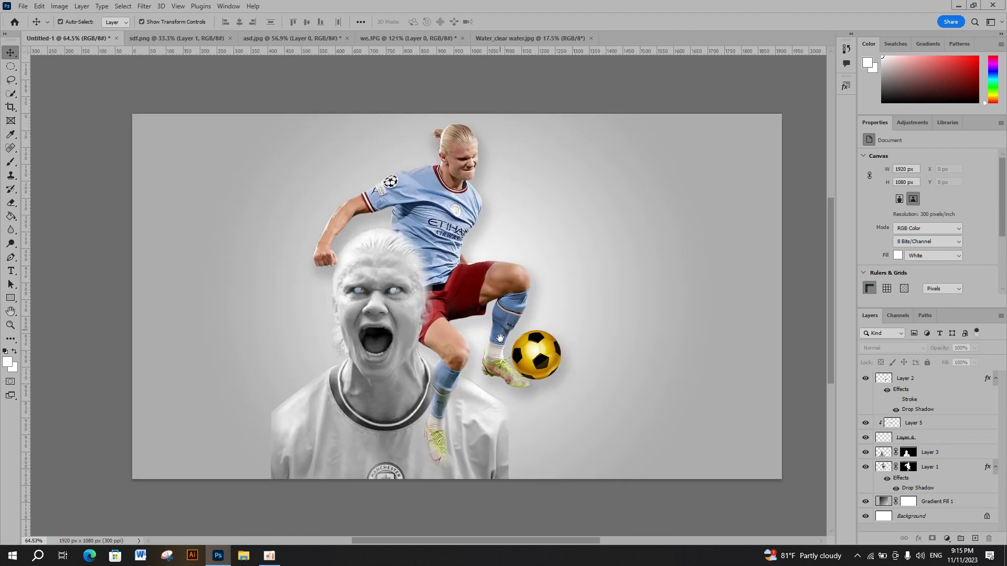
{"action": "scroll", "coordinate": [501, 338], "scroll_direction": "up", "scroll_amount": 1}
{"action": "scroll", "coordinate": [502, 338], "scroll_direction": "down", "scroll_amount": 2}
{"action": "scroll", "coordinate": [502, 338], "scroll_direction": "up", "scroll_amount": 1}
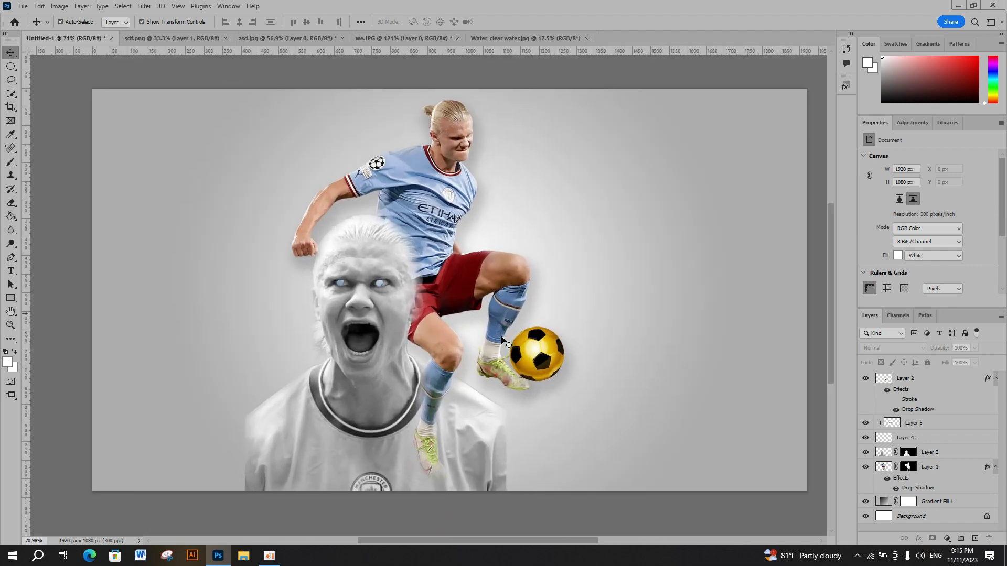
{"action": "scroll", "coordinate": [620, 329], "scroll_direction": "up", "scroll_amount": 1}
{"action": "scroll", "coordinate": [541, 276], "scroll_direction": "down", "scroll_amount": 1}
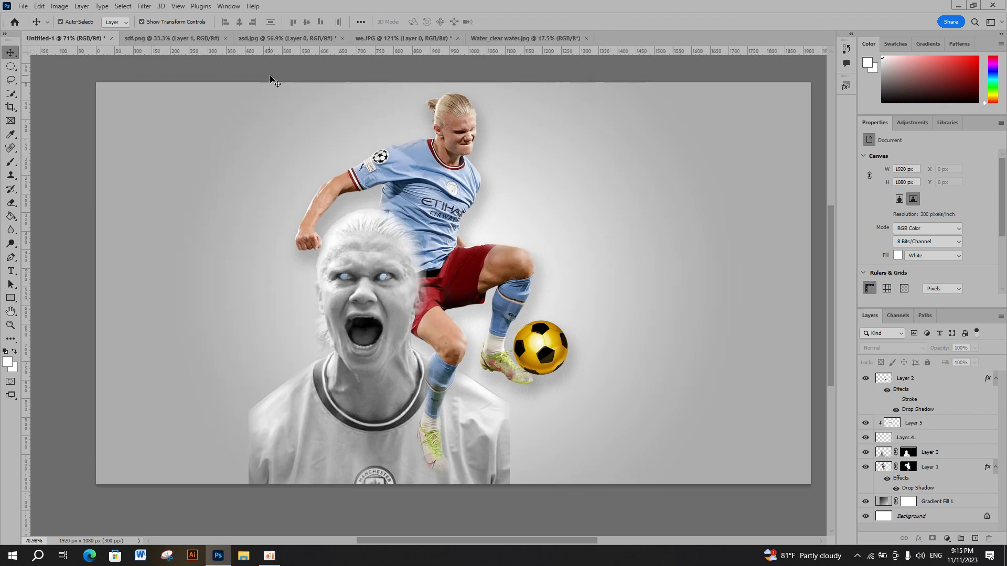
Step: Shift the player, ball and face layers together slightly right to X 444 px, then deselect
{"action": "left_click_drag", "start_coordinate": [270, 76], "coordinate": [575, 457]}
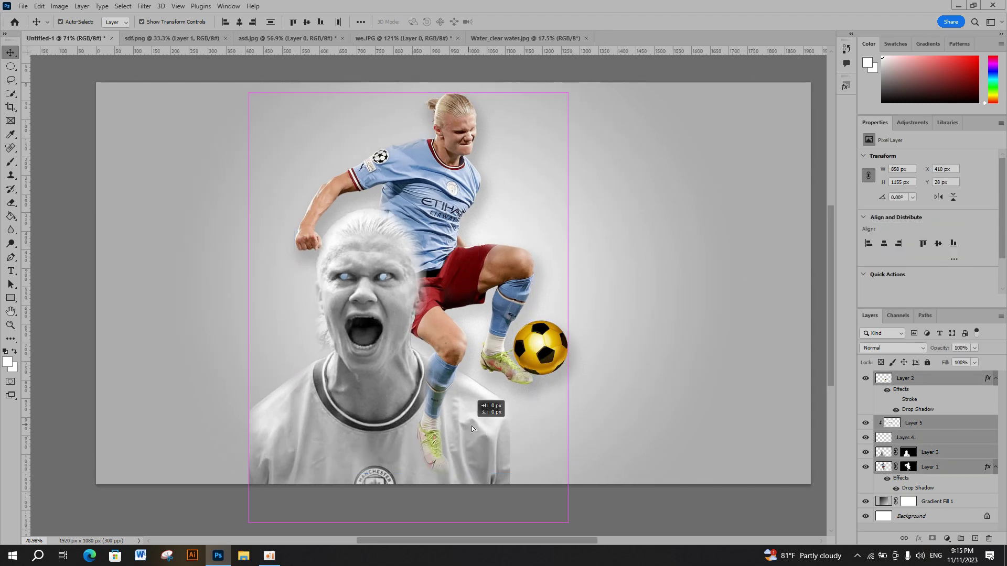
{"action": "left_click_drag", "start_coordinate": [471, 426], "coordinate": [484, 426]}
{"action": "scroll", "coordinate": [479, 378], "scroll_direction": "down", "scroll_amount": 4}
{"action": "scroll", "coordinate": [479, 378], "scroll_direction": "up", "scroll_amount": 4}
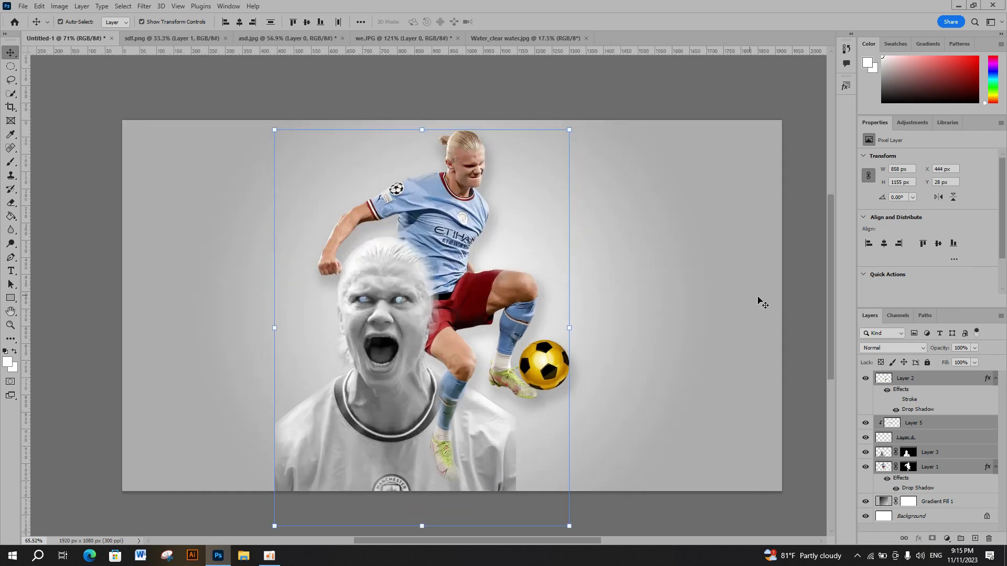
{"action": "left_click", "coordinate": [798, 322]}
{"action": "scroll", "coordinate": [735, 333], "scroll_direction": "up", "scroll_amount": 1}
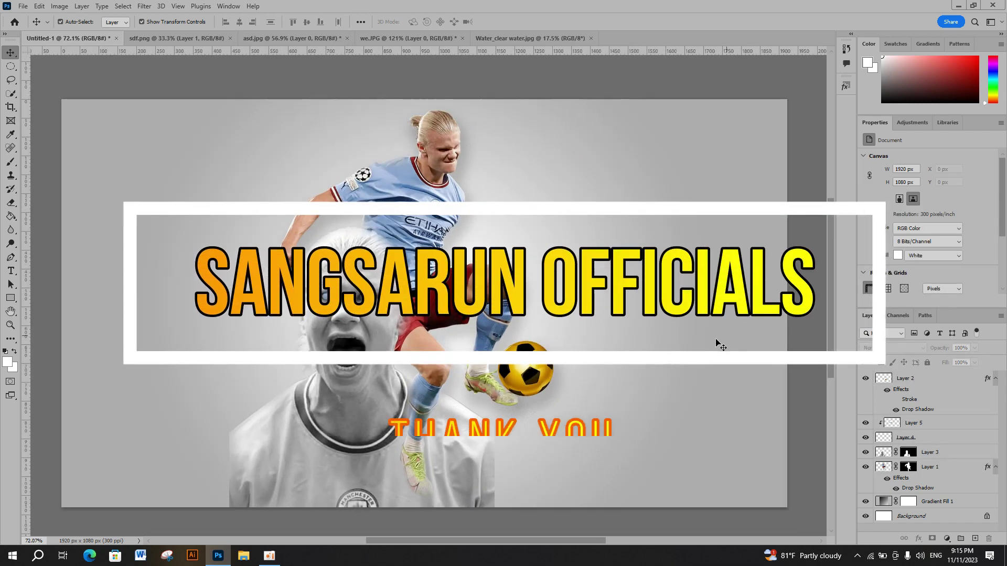
{"action": "scroll", "coordinate": [611, 429], "scroll_direction": "down", "scroll_amount": 1}
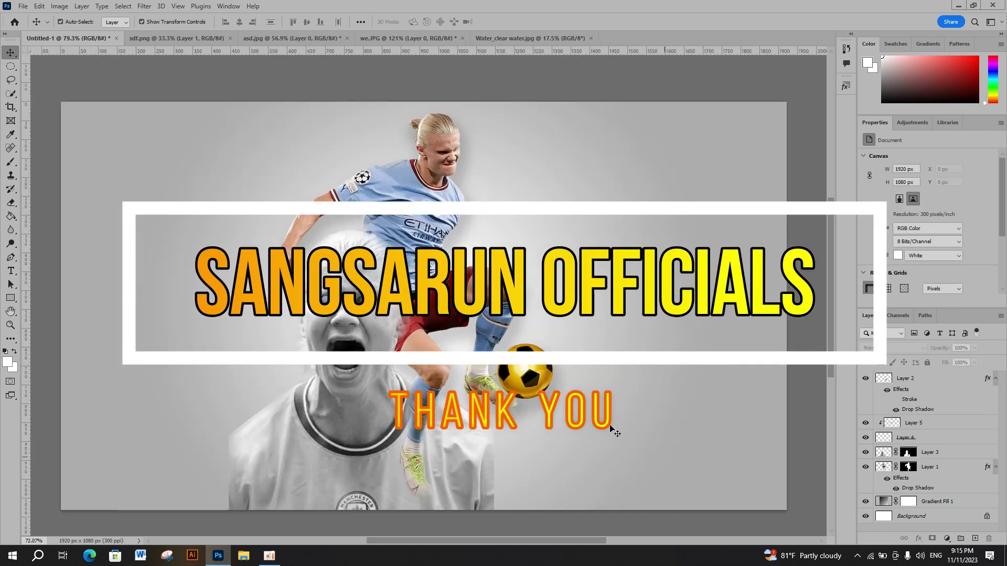